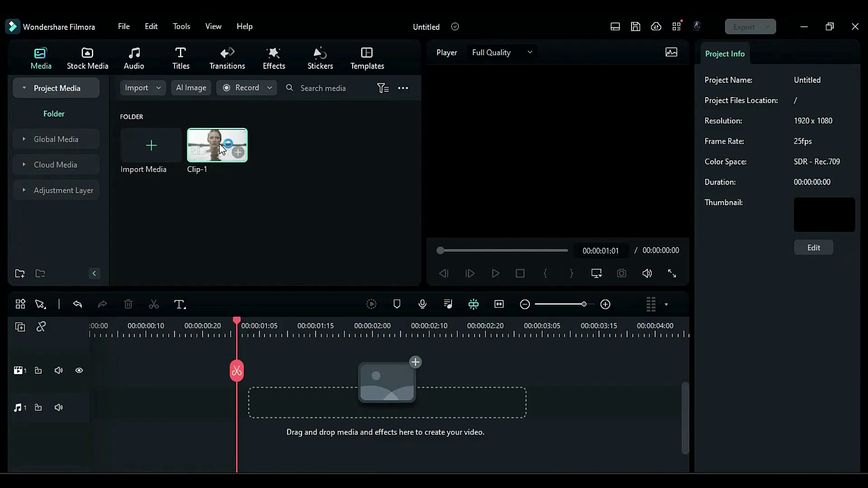
Place Clip-1 at the start of the timeline and duplicate it onto the track above
left_click_drag(219, 145, 93, 389)
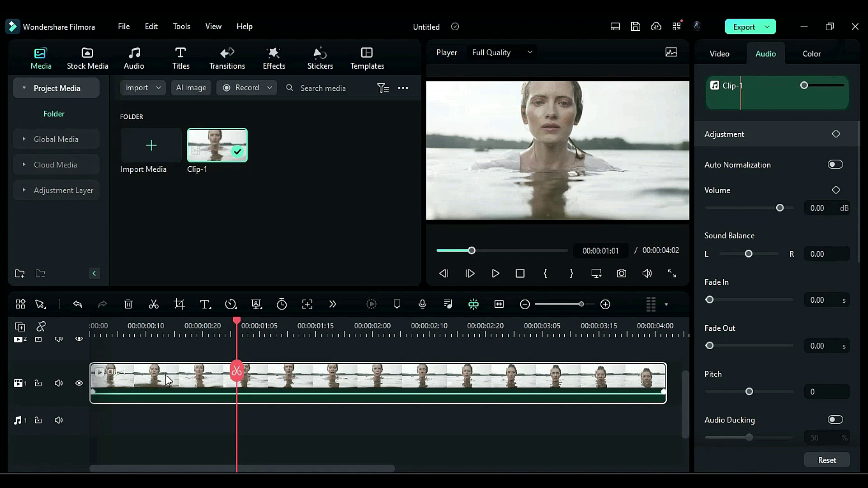
left_click_drag(165, 376, 164, 348)
left_click(164, 362)
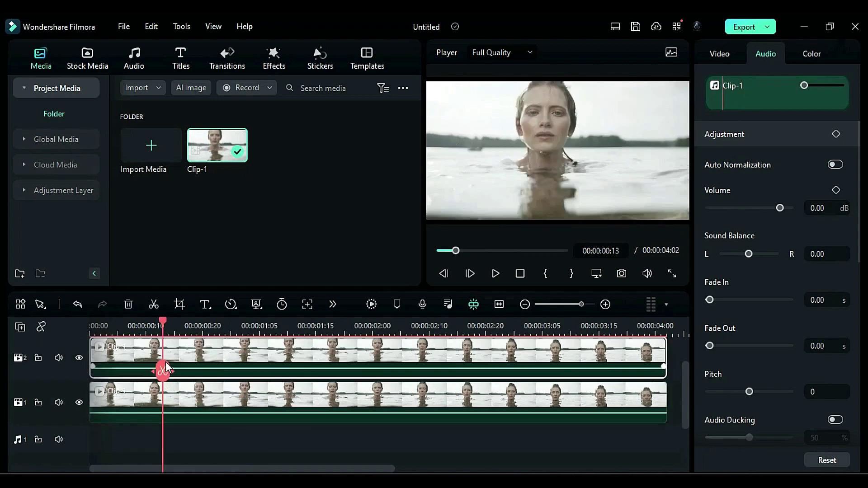
Hide track 1 and brush a Smart Cutout selection over the woman's head and neck on the upper clip at 00:00:01:10
left_click(79, 402)
left_click_drag(348, 325, 287, 324)
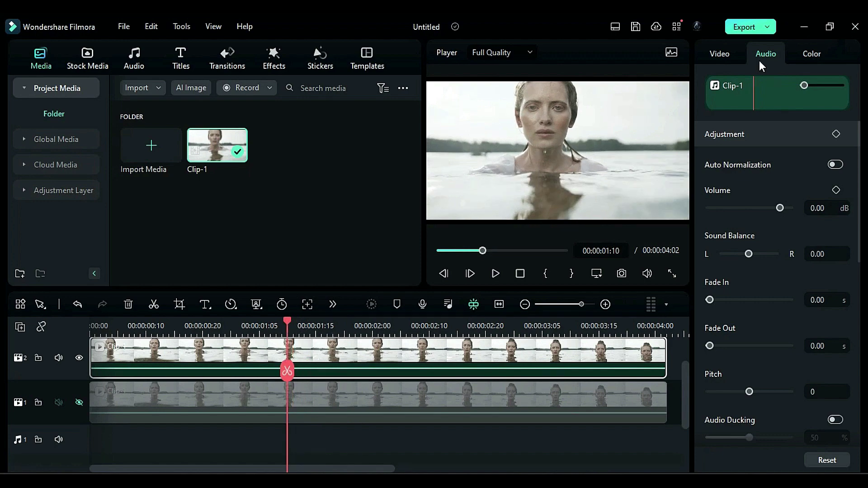
left_click(720, 55)
left_click(811, 82)
left_click(715, 292)
left_click(777, 361)
mouse_move(267, 83)
left_mouse_down()
mouse_move(323, 81)
mouse_move(268, 190)
mouse_move(332, 202)
left_mouse_up()
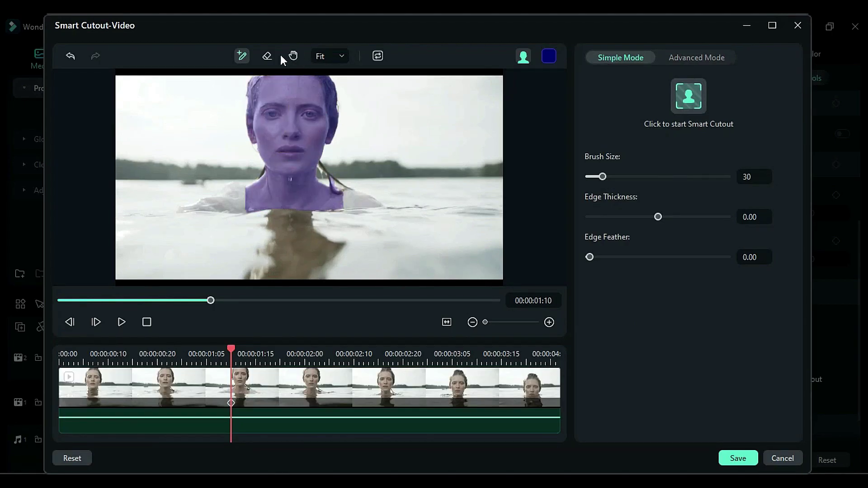
Clean up the selection with the eraser, then run Smart Cutout through the clip and save it
left_click(267, 56)
left_click(688, 96)
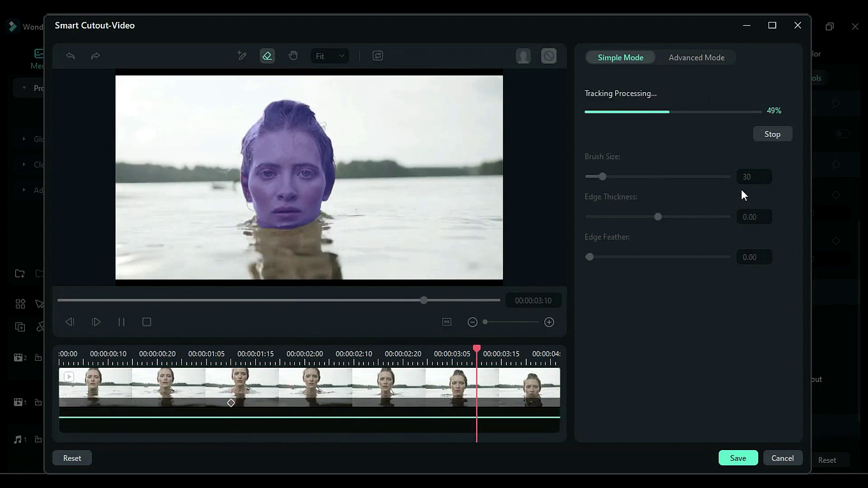
left_click(738, 458)
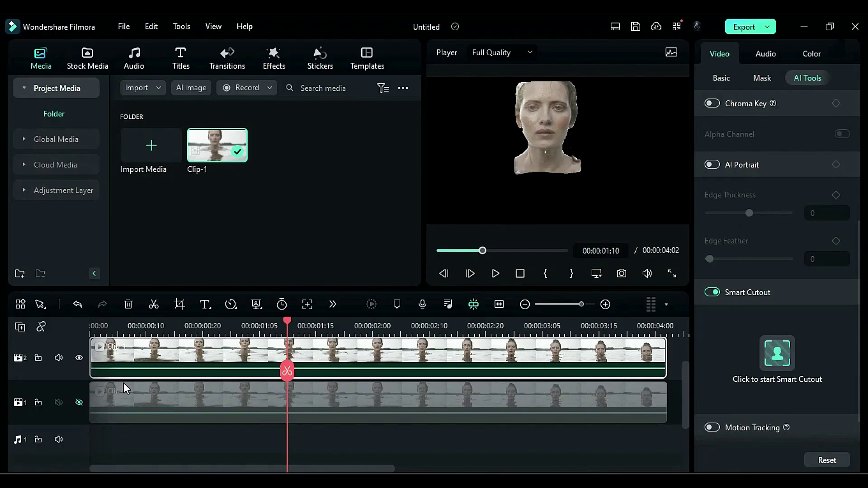
Show track 1 again and set the cutout clip's white balance temperature to -63 and tint to -16
left_click(79, 404)
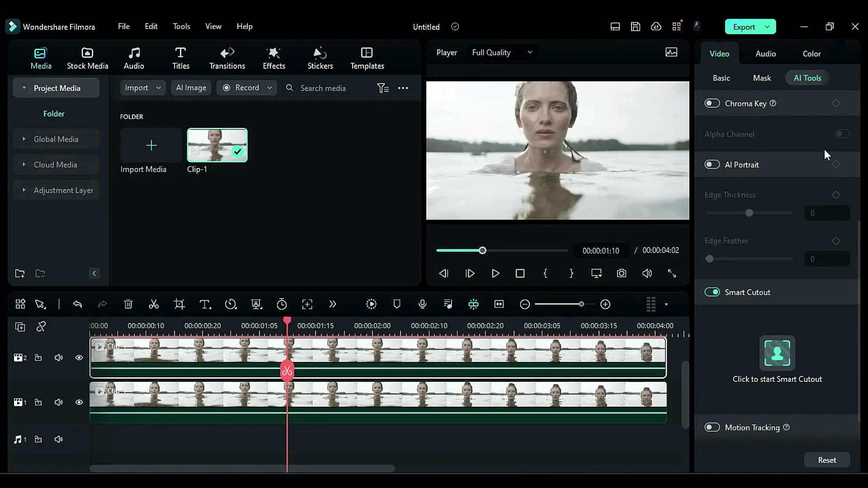
left_click(809, 57)
left_click(820, 320)
type("-63")
key("Tab")
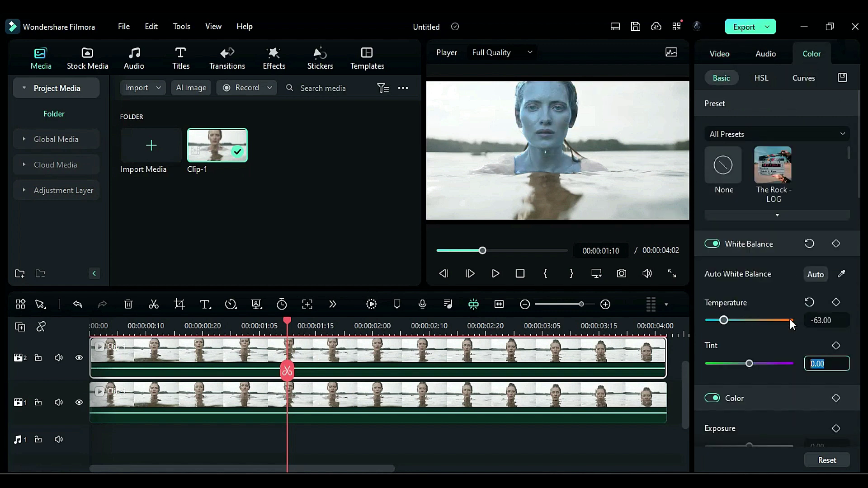
type("-16")
key("Tab")
Set the cutout clip's exposure to 10, brightness to -52, contrast to 76, vibrance to 45 and saturation to 52
type("10")
key("Tab")
type("-52")
key("Tab")
type("76")
key("Tab")
type("45")
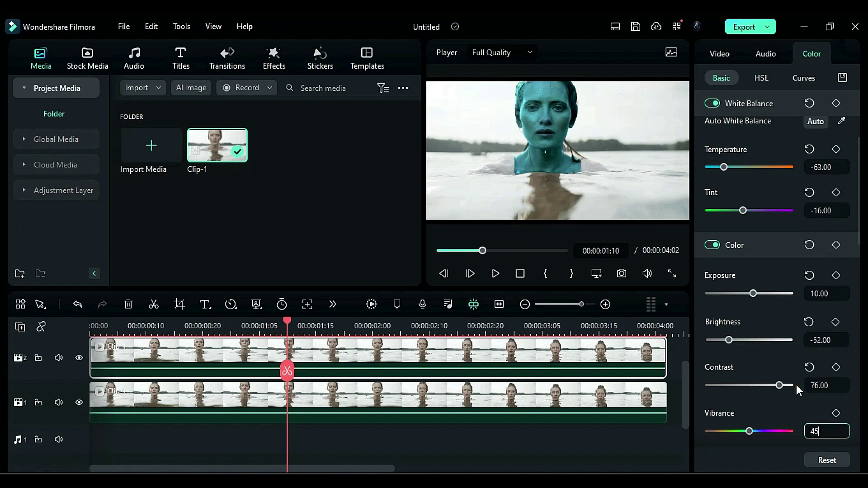
key("Tab")
type("52")
key("Tab")
Set the cutout clip's highlight to 47, shadow to -16, white to 11 and black to -21
type("47")
key("Tab")
type("-16")
key("Tab")
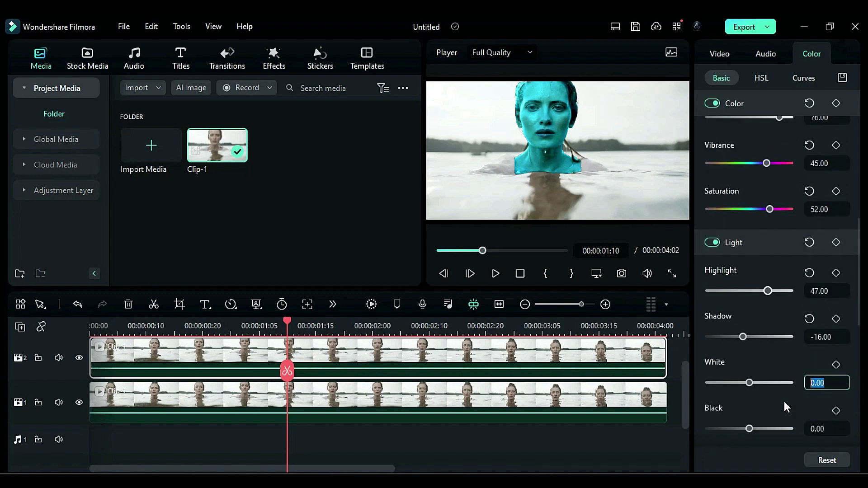
type("11")
key("Tab")
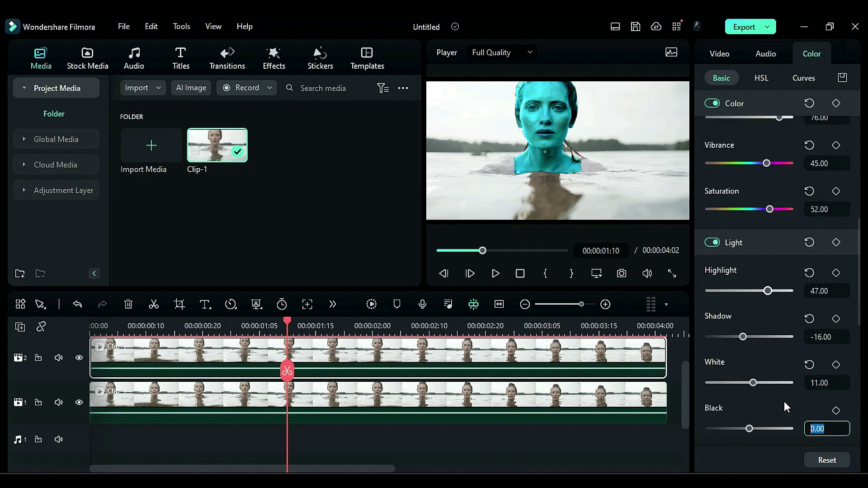
type("-21")
key("Tab")
In the cutout clip's HSL adjustments, set the cyan range to hue 75, saturation 42 and luminance 65
left_click(761, 80)
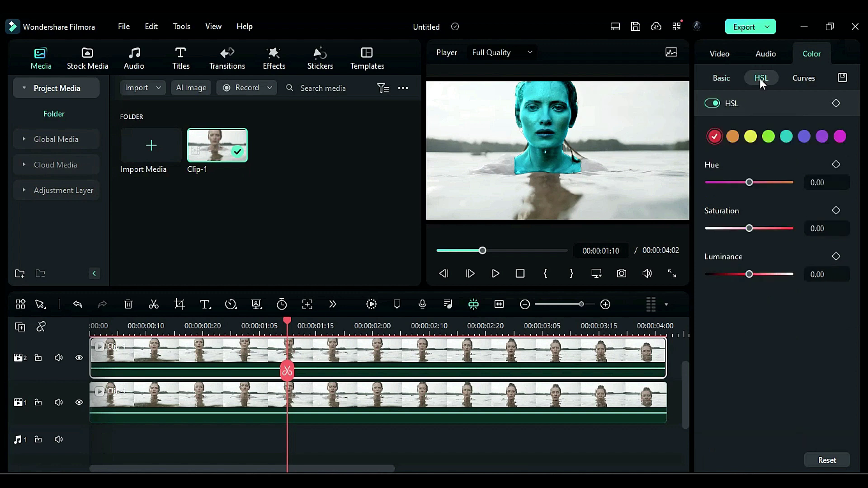
left_click(788, 138)
left_click(827, 185)
type("75")
key("Tab")
type("42")
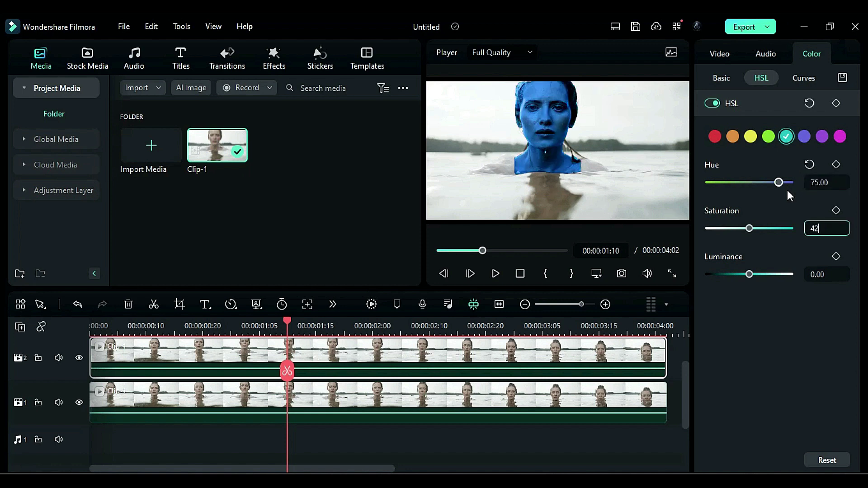
key("Tab")
type("65")
key("Return")
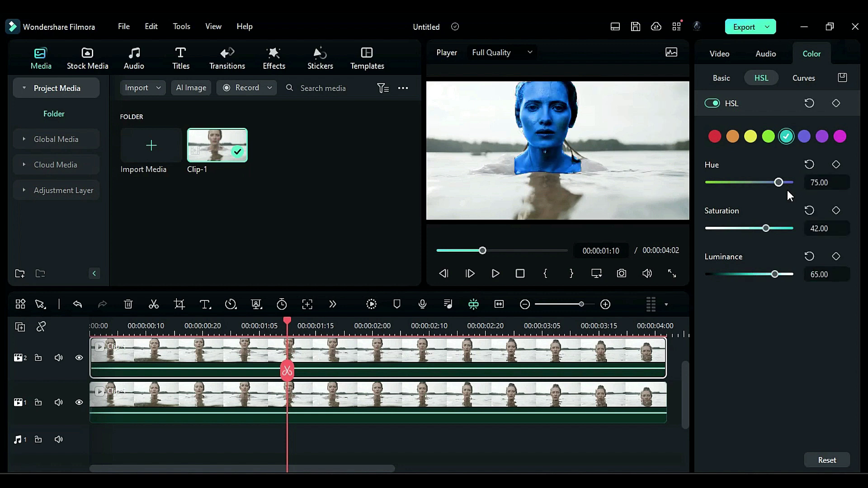
Set the HSL blue range to hue -58 and saturation 84, and adjust the purple range with a value of 21
left_click(804, 136)
double_click(819, 182)
key("ctrl+a")
type("-58")
key("Tab")
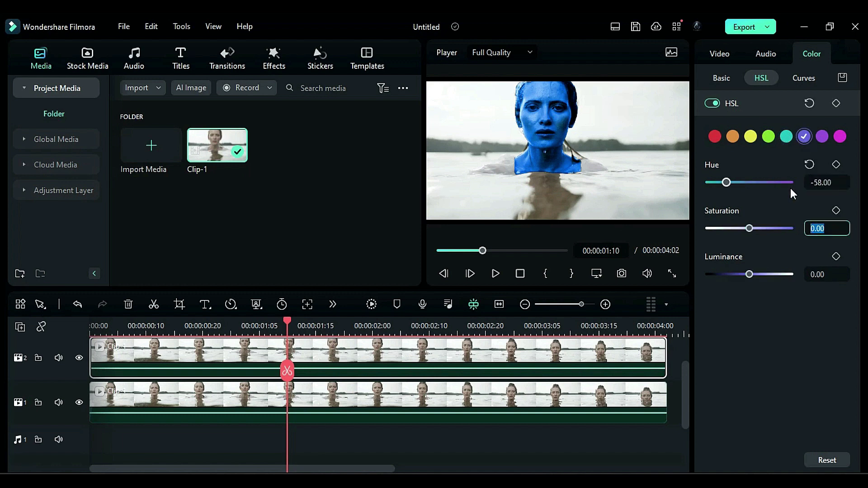
type("84")
key("Tab")
left_click(822, 137)
type("21")
key("Return")
Adjust the cutout clip's master color curve by shifting its highlight and shadow end points
left_click(810, 85)
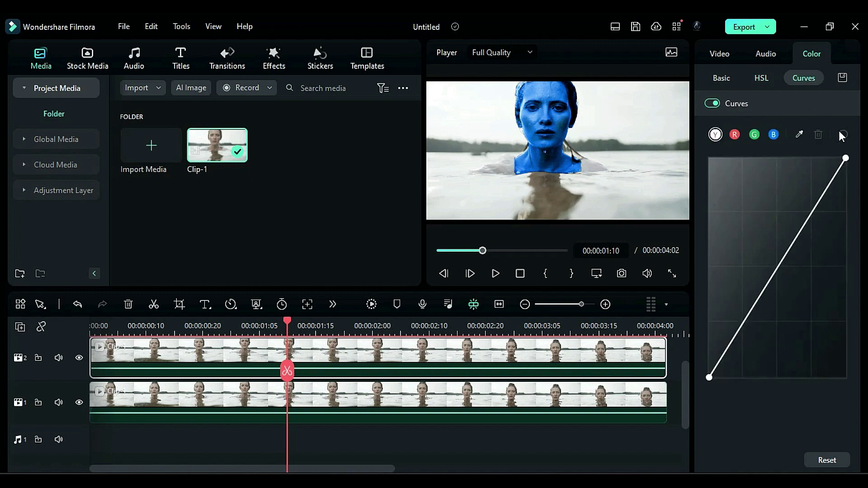
mouse_move(839, 161)
left_mouse_down()
mouse_move(824, 153)
mouse_move(831, 156)
left_mouse_up()
left_click_drag(709, 379, 690, 364)
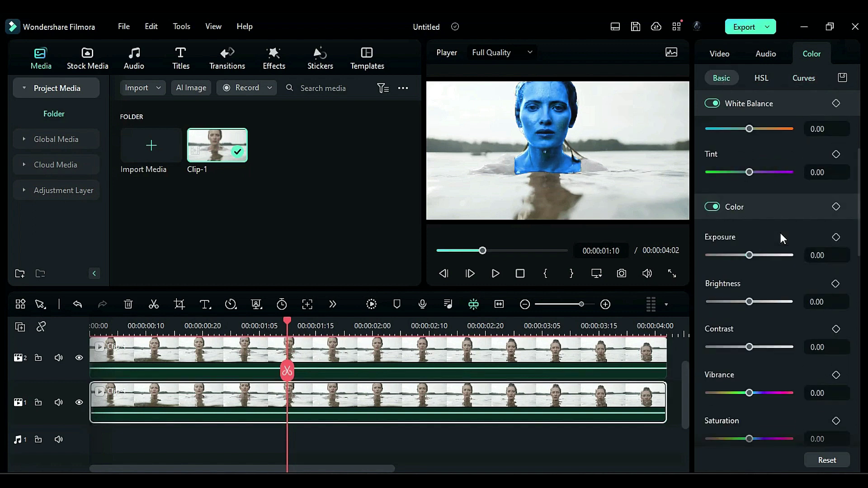
Cool the track 1 background clip by setting its HSL blue hue to 32 and white balance temperature to -11.29
scroll(781, 244, "up", 1)
left_click(761, 78)
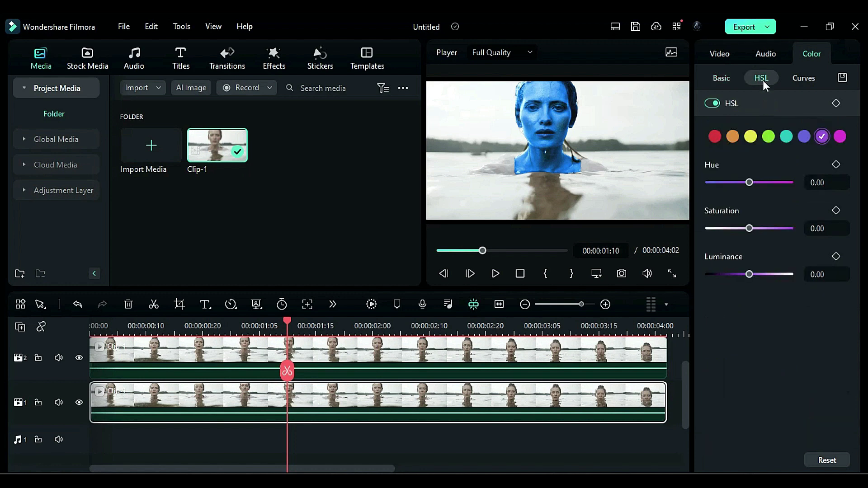
left_click(803, 136)
left_click(832, 183)
type("32")
key("Tab")
left_click(804, 78)
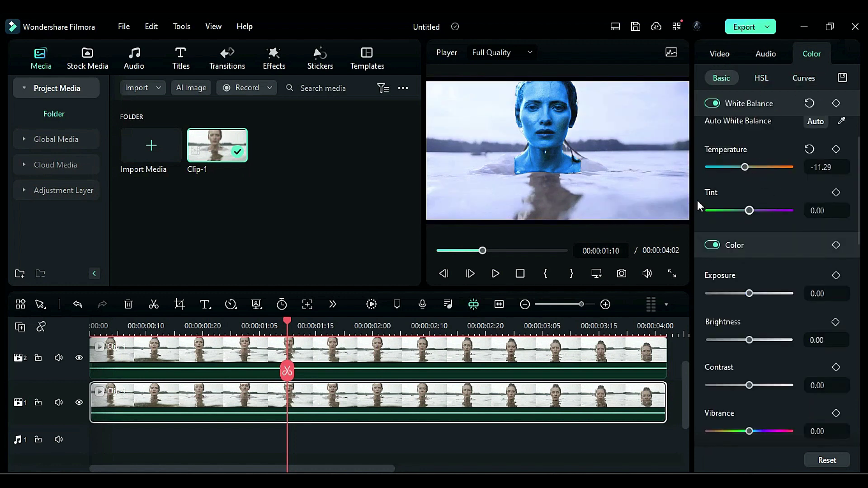
Duplicate the blue cutout clip onto track 3
scroll(319, 397, "up", 2)
left_click(320, 413)
left_click_drag(319, 407, 311, 377)
left_click(236, 335)
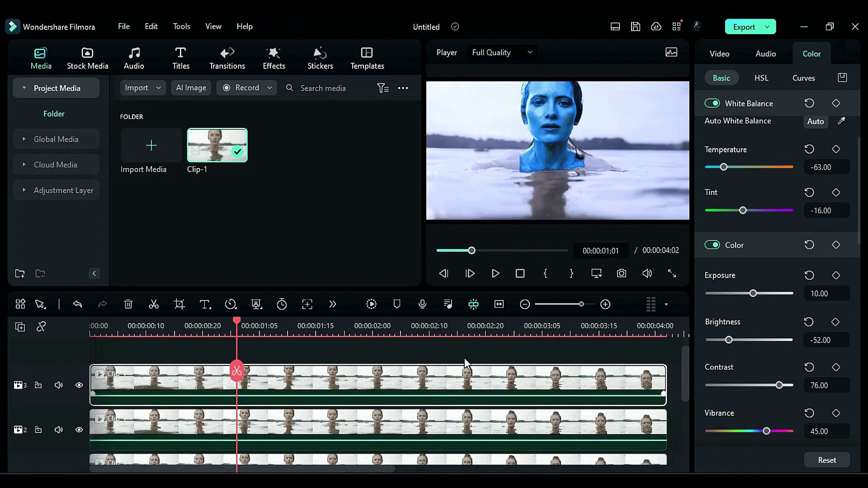
Reset the track 3 clip's white balance, color, light, curves and HSL adjustments to restore the natural skin color
left_click(810, 244)
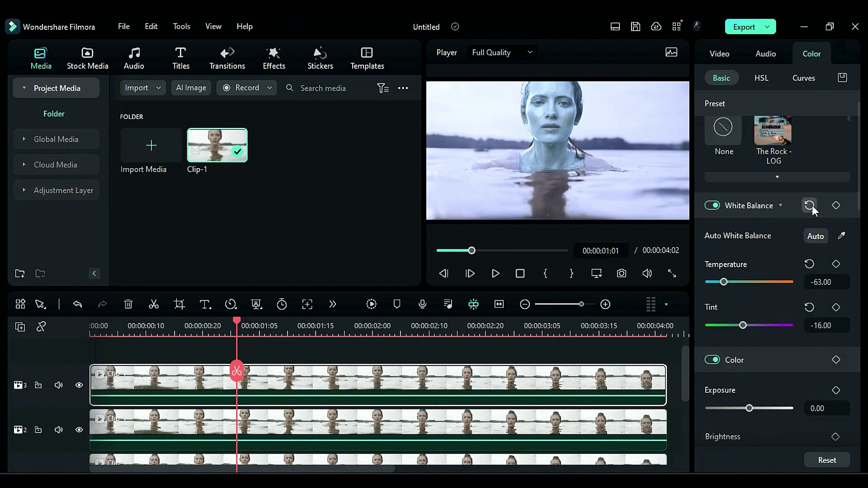
left_click(809, 206)
scroll(794, 331, "down", 5)
left_click(803, 78)
left_click(836, 103)
left_click(761, 78)
At the first frame, draw a closed pen mask on the track 3 clip around the iris of one of the woman's eyes
left_click_drag(115, 333, 86, 329)
left_click(721, 56)
left_click(597, 273)
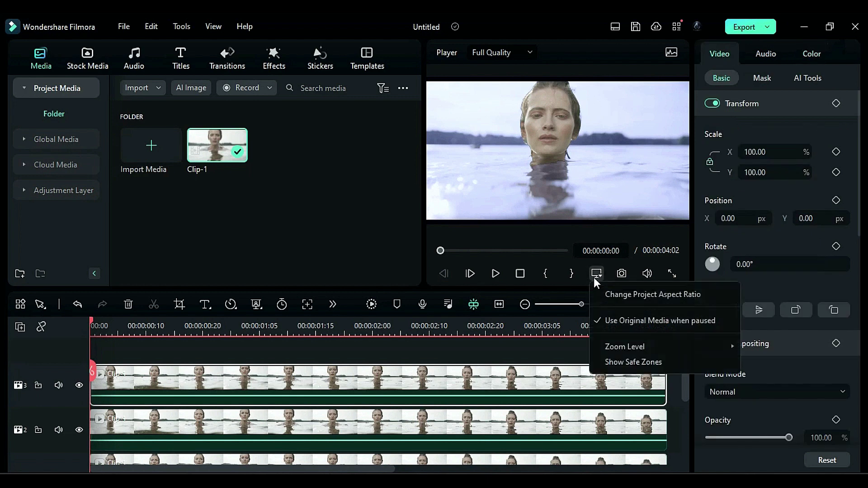
mouse_move(635, 341)
left_click(468, 432)
left_click_drag(475, 179, 473, 173)
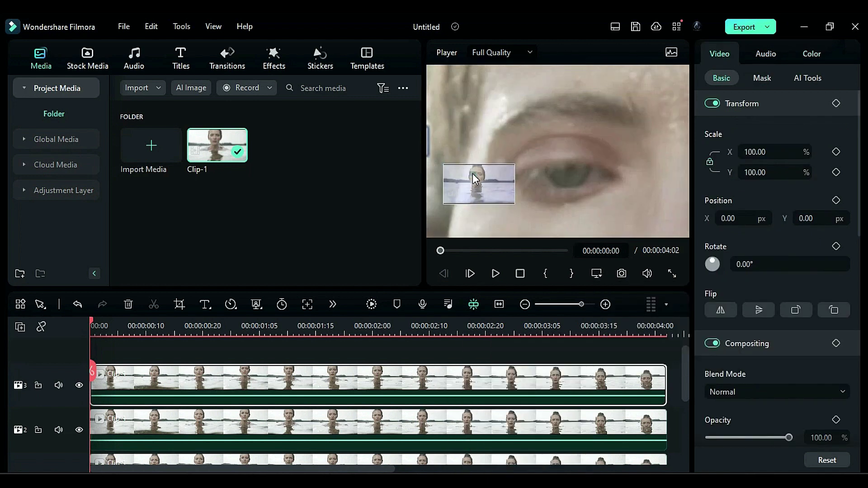
left_click(762, 78)
left_click(798, 112)
left_click(546, 170)
left_click(559, 188)
left_click(568, 188)
left_click(577, 187)
left_click(583, 182)
left_click(588, 176)
left_click(591, 169)
left_click(577, 162)
left_click(546, 166)
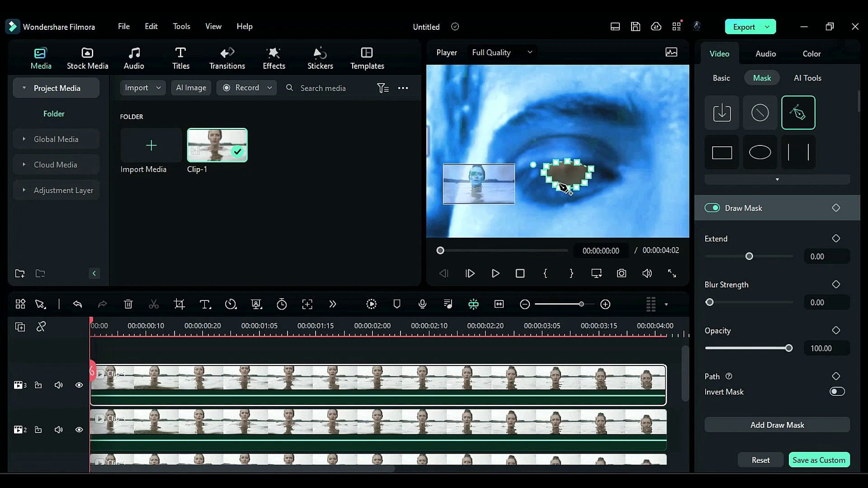
Set the eye mask's blur strength to 2.42 and add a path keyframe at the first frame
left_click(710, 302)
left_click(596, 180)
left_click(840, 377)
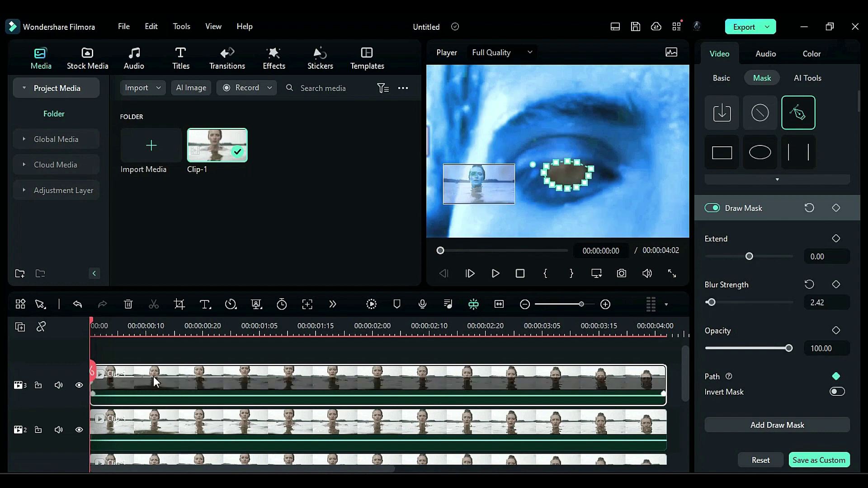
Reposition the eye mask frame by frame so its path keyframes follow the eye through the track 3 clip
key("Right")
left_click(567, 192)
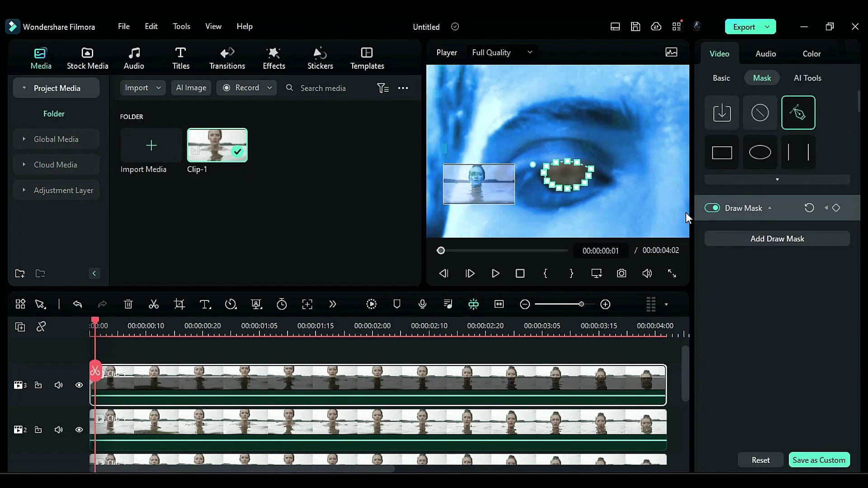
left_click_drag(566, 178, 561, 181)
key("Right")
key("Right")
key("Right")
key("Right")
key("Right")
key("Right")
key("Right")
key("Right")
key("Right")
left_click(549, 157)
key("Right")
key("Right")
key("Right")
key("Right")
key("Right")
key("Right")
key("Right")
key("Right")
key("Right")
key("Right")
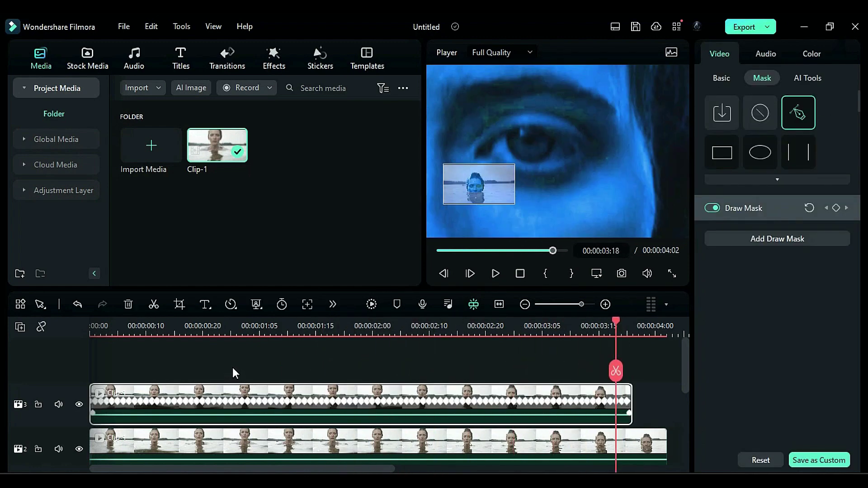
Duplicate the masked eye clip onto track 4 and remove the copy's mask
left_click_drag(223, 393, 223, 367)
left_click(243, 403)
left_click(228, 366)
left_click(760, 113)
At the first frame, draw a closed pen mask around the woman's other iris on the track 4 clip
left_click(496, 254)
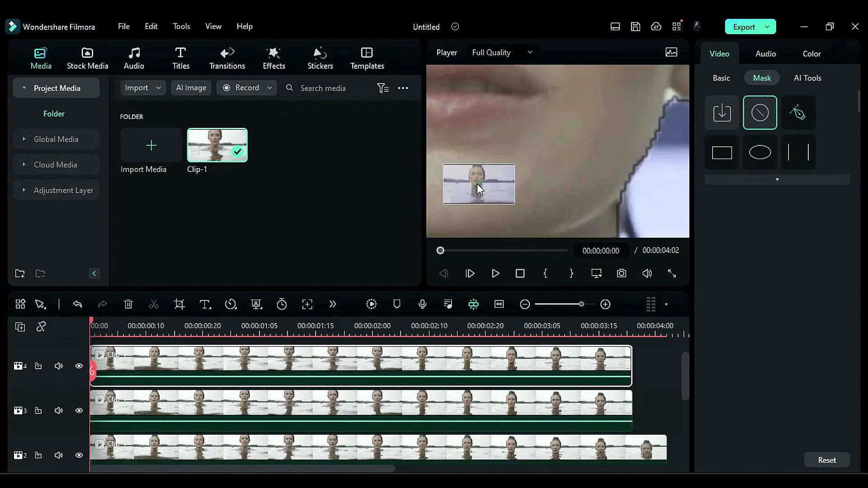
left_click(555, 171)
left_click(555, 177)
left_click(557, 182)
left_click(561, 188)
left_click(567, 193)
left_click(575, 194)
left_click(583, 195)
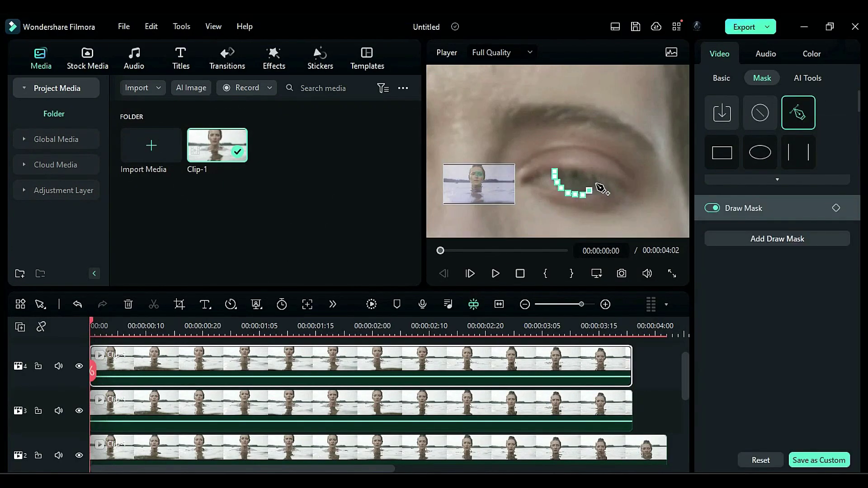
left_click(555, 172)
Keyframe the second eye mask along the track 4 clip to follow the eye, and restore the preview zoom to Fit
left_click(760, 208)
left_click_drag(92, 321, 373, 322)
left_click(597, 274)
mouse_move(614, 347)
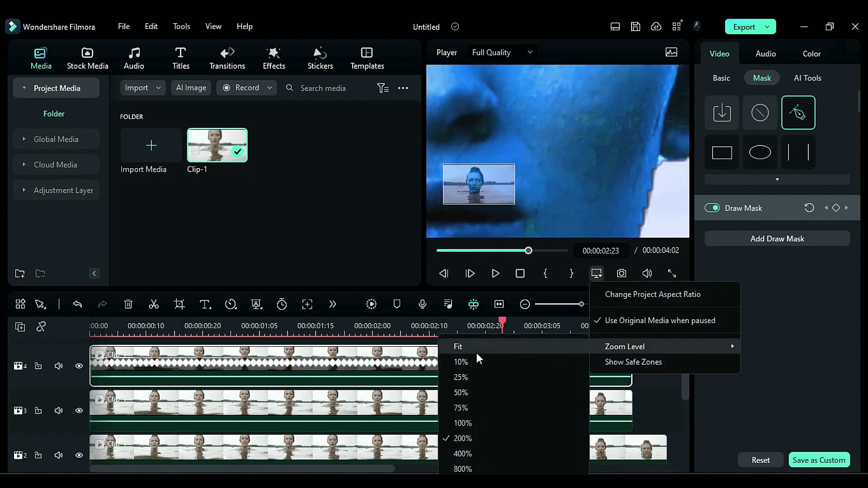
left_click(476, 352)
left_click(202, 322)
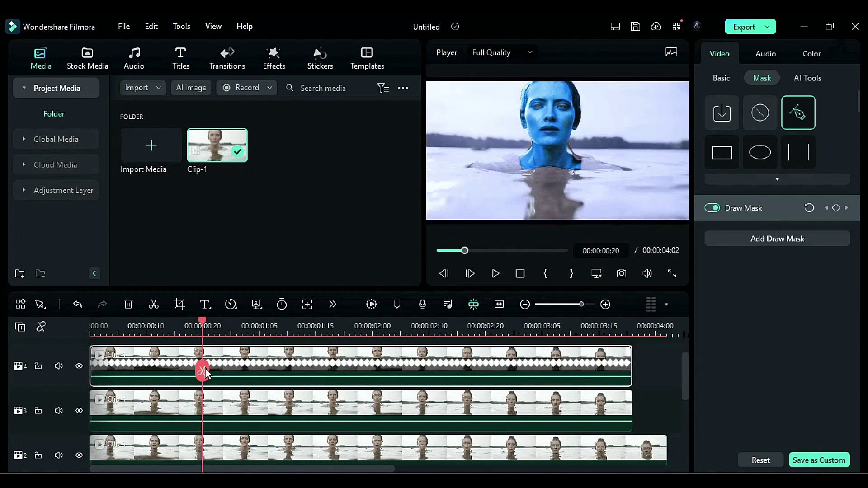
Set the track 3 eye clip's blend mode to Linear Light and open its color adjustments
left_click(240, 397)
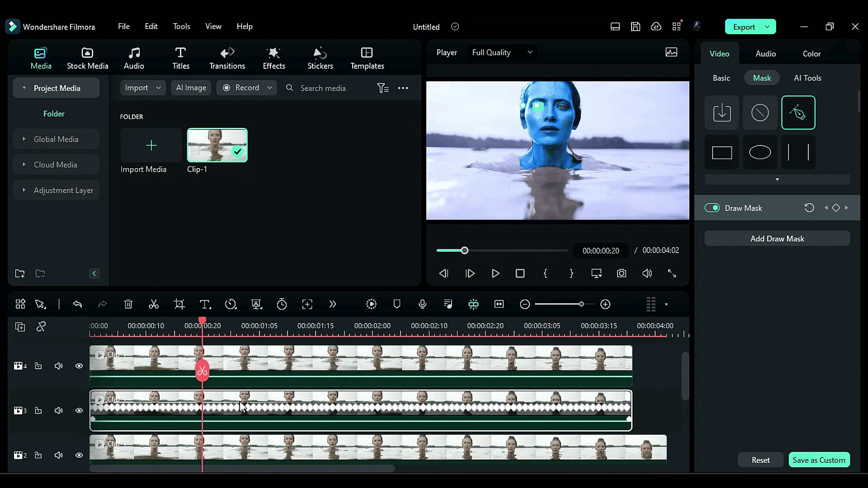
left_click(758, 392)
scroll(773, 354, "down", 5)
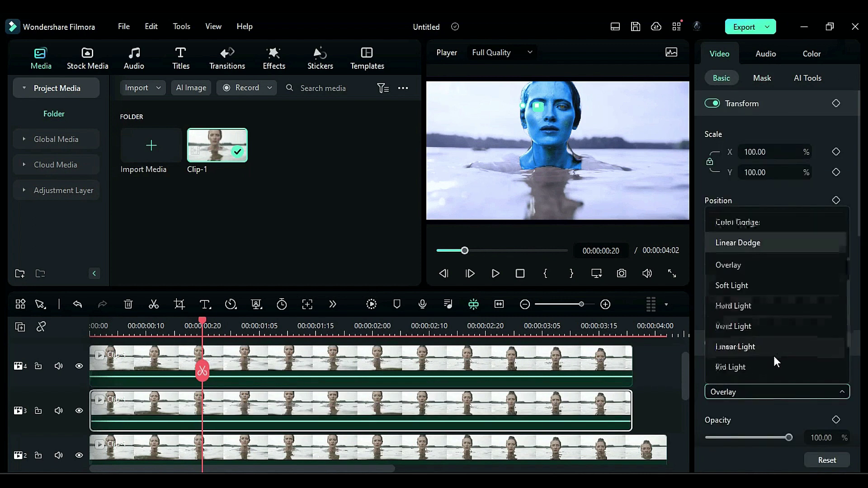
left_click(774, 348)
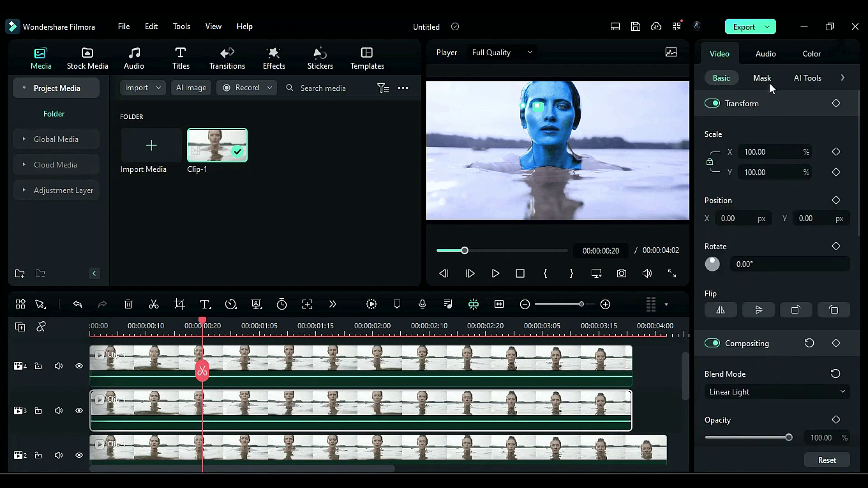
left_click(796, 57)
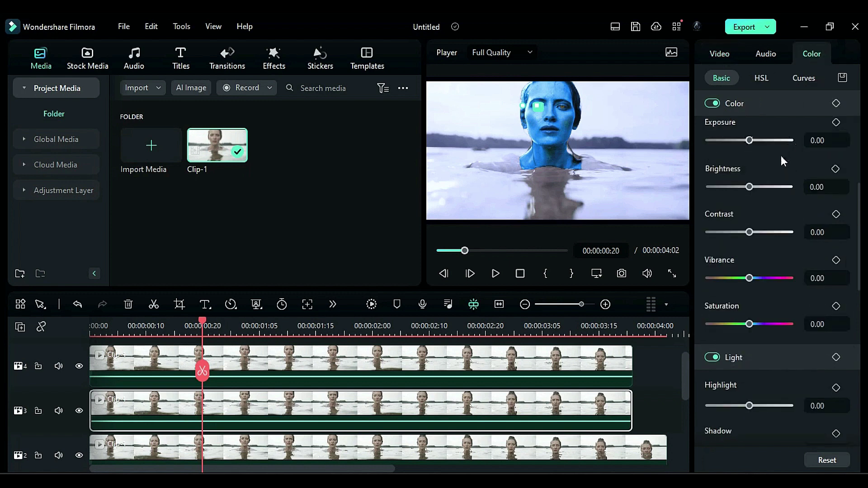
Set the track 3 eye clip's temperature to 100, exposure 47, brightness 3, contrast 31, vibrance -81 and saturation 23
scroll(782, 163, "up", 3)
left_click_drag(749, 166, 791, 169)
left_click(831, 295)
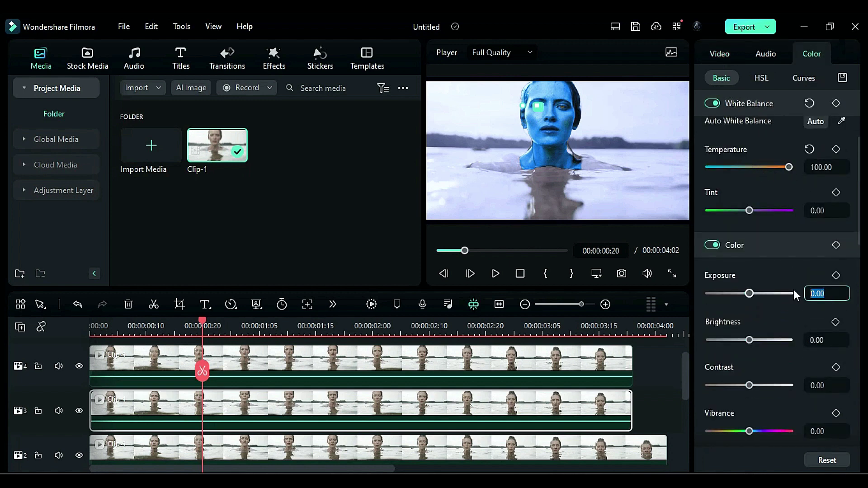
type("47")
key("Tab")
type("3")
key("Tab")
type("31")
key("Tab")
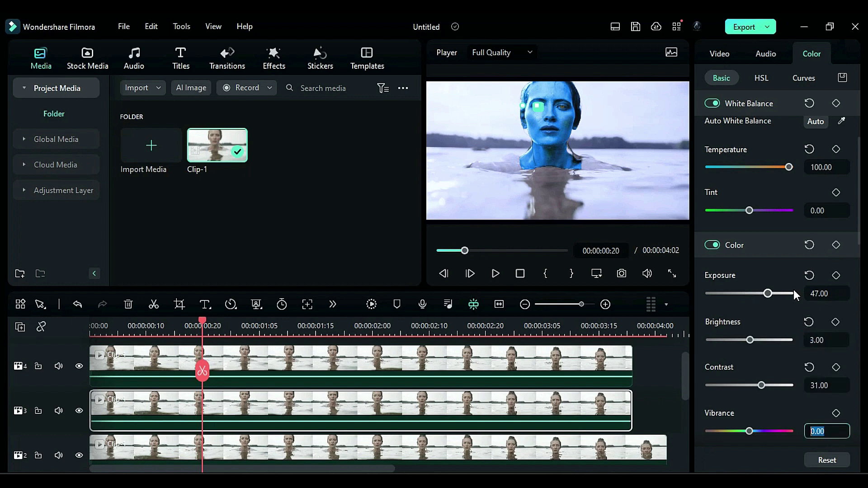
type("-81")
key("Return")
Set the track 3 eye clip's highlight to 100, shadow to -5, white to 11 and black to -20
scroll(769, 308, "down", 3)
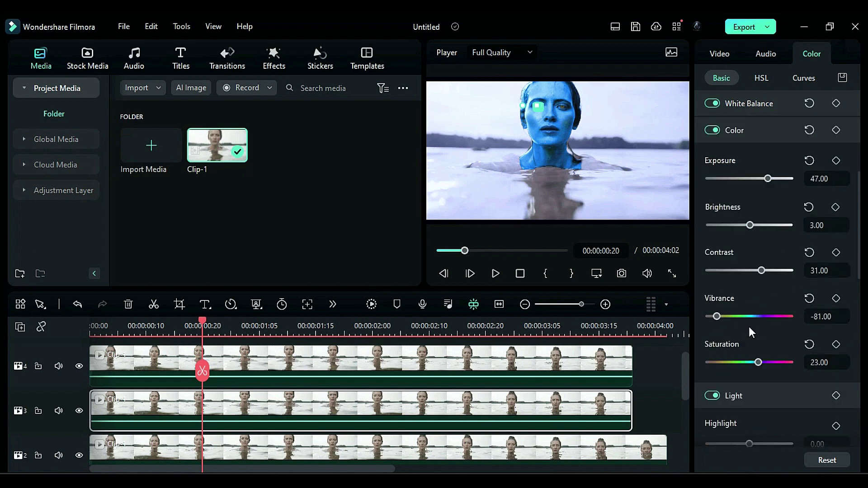
left_click(790, 405)
scroll(791, 402, "down", 2)
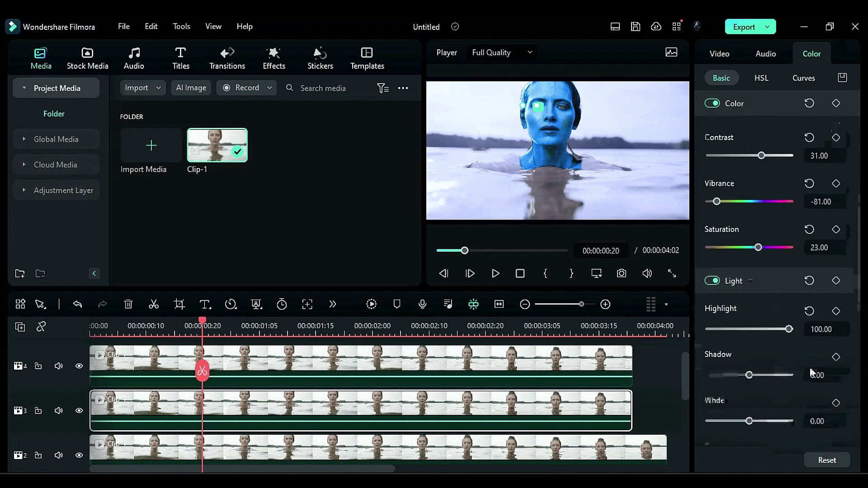
left_click(809, 375)
type("-5")
key("Tab")
type("11")
key("Tab")
type("-20")
key("Return")
In the track 3 clip's HSL adjustments, set yellow to hue 77, saturation 97 and luminance -56
left_click(761, 78)
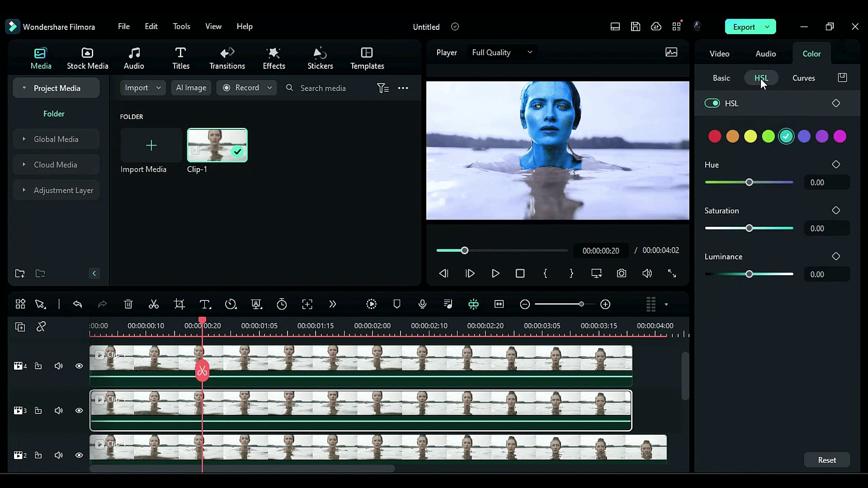
left_click(751, 135)
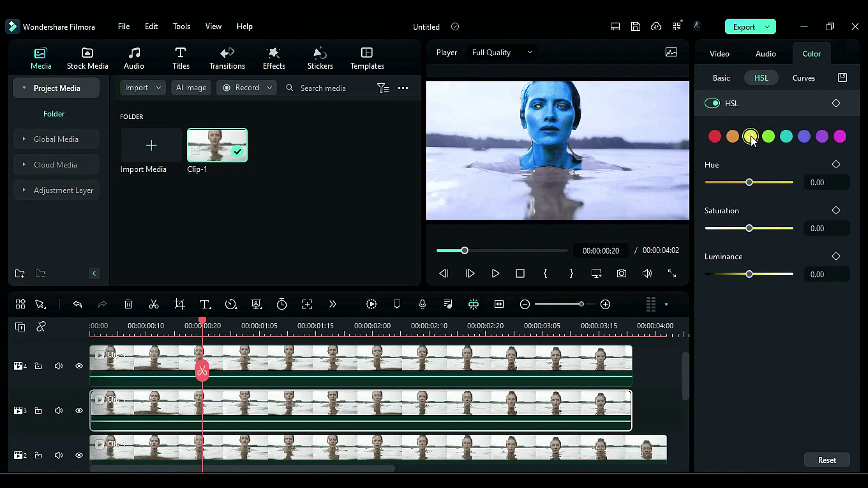
left_click(825, 183)
type("77")
key("Tab")
type("97")
key("Tab")
type("-56")
key("Return")
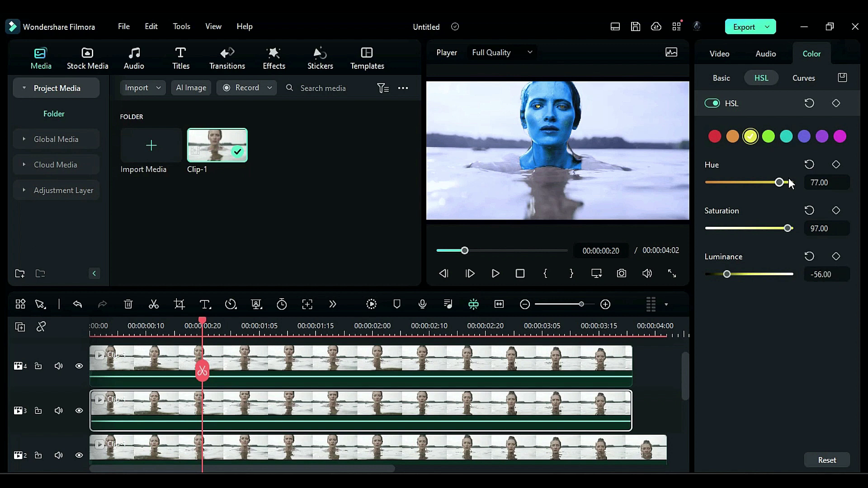
Set the track 3 clip's green HSL values to hue 94, saturation 95 and luminance 74
left_click(768, 136)
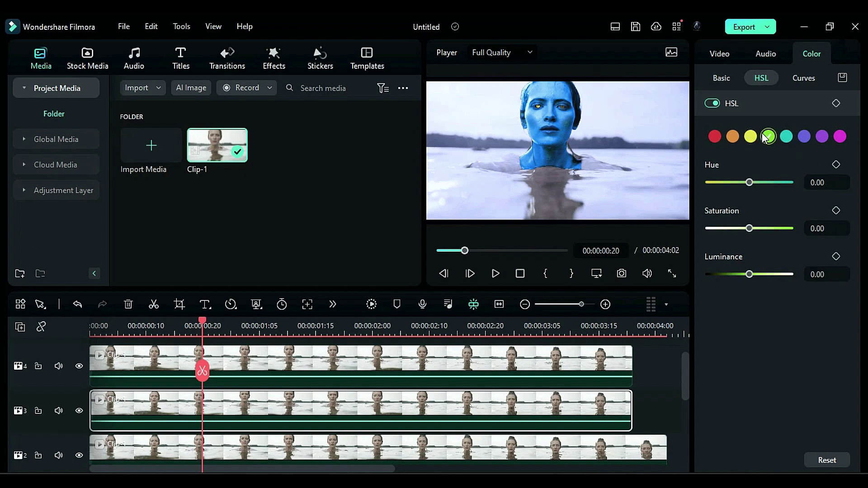
left_click(822, 183)
type("94")
key("Tab")
key("Tab")
key("Return")
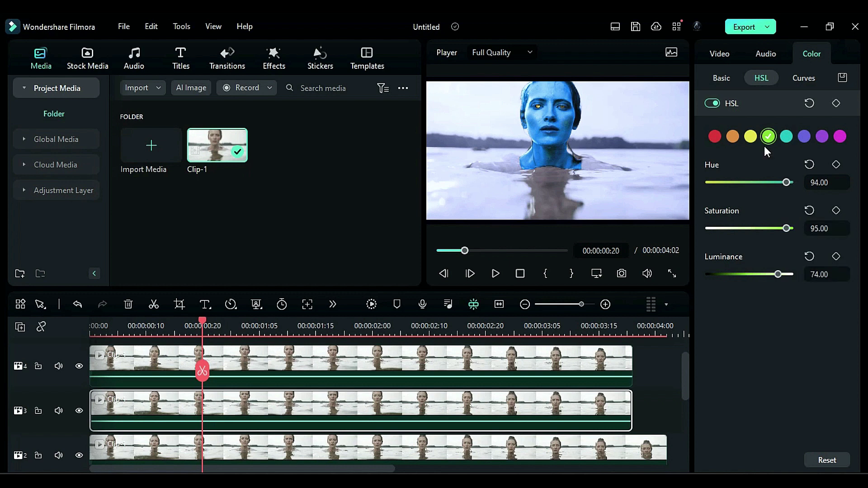
Give the track 4 eye clip the same color treatment, with green HSL values of hue 94, saturation 95 and luminance 74
left_click(399, 349)
left_click(726, 78)
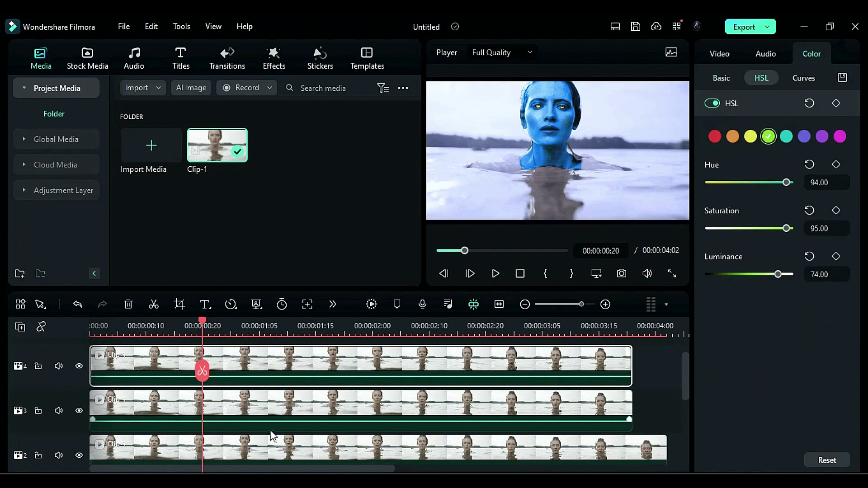
Add the Boris FX BCC Bulge effect on track 5 and trim it to end with the eye clips at 00:00:03:21
scroll(256, 436, "up", 2)
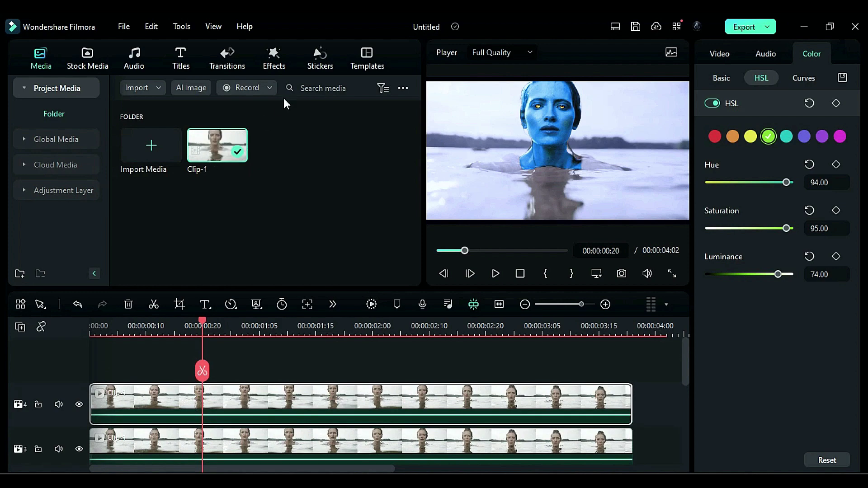
left_click(271, 61)
scroll(29, 196, "down", 3)
left_click(29, 214)
left_click_drag(284, 197, 120, 361)
left_click(634, 327)
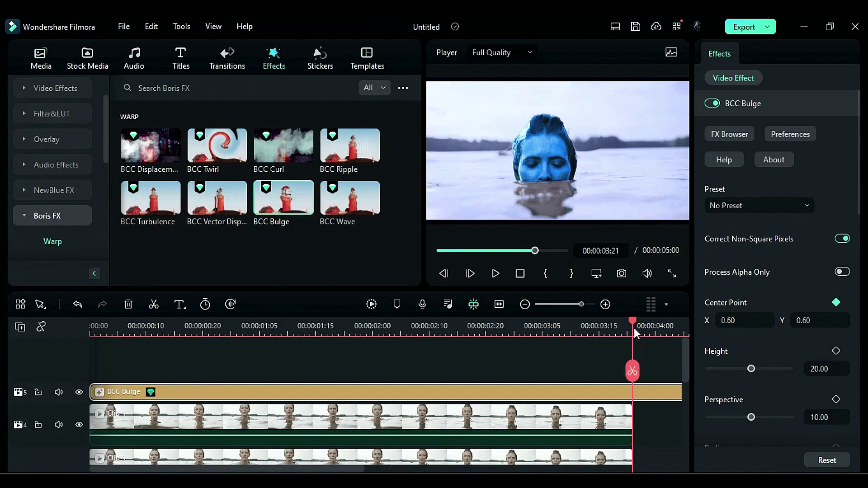
left_click(632, 371)
left_click(647, 393)
key("Delete")
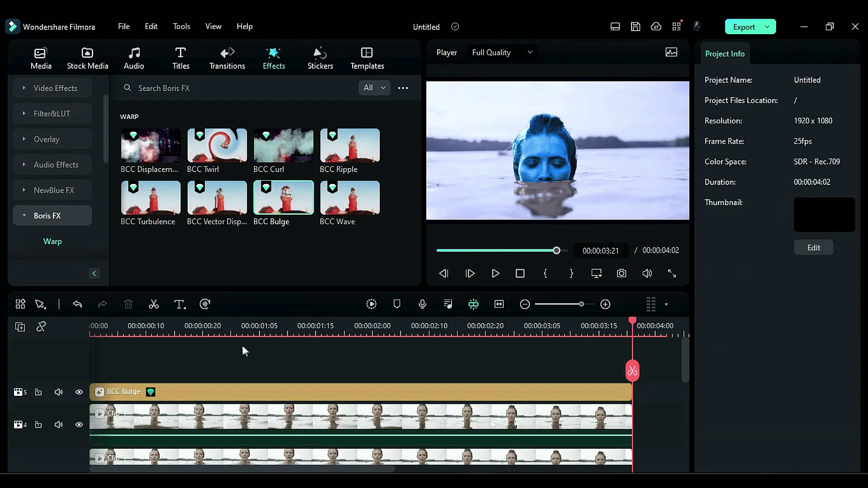
With the playhead at 00:00:00:18, set the BCC Bulge height to 6.0, perspective to 16 and radius to 73
left_click(192, 327)
left_click(239, 391)
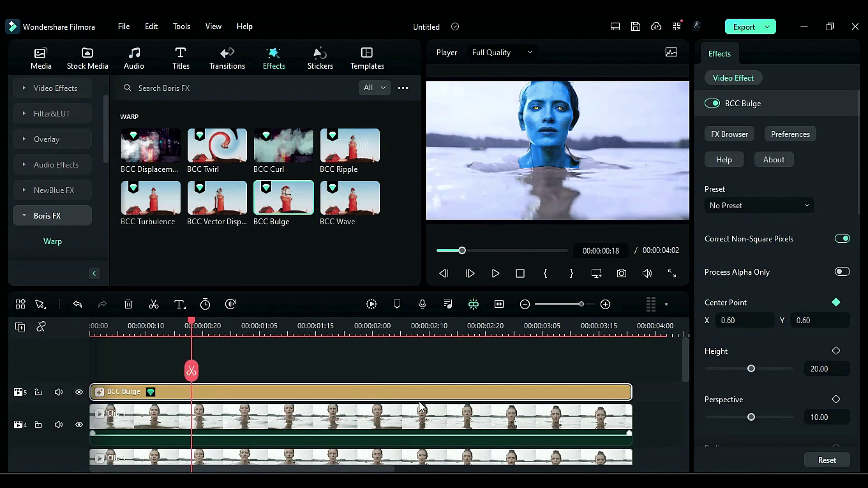
left_click(827, 369)
left_click_drag(832, 369, 788, 366)
type("6.0")
key("Return")
left_click_drag(830, 416, 783, 412)
type("16")
key("Return")
scroll(823, 406, "down", 2)
left_click_drag(832, 389, 782, 387)
key("ctrl+a")
type("73")
key("Return")
Launch Mocha masking from the BCC Bulge effect's PixelChooser settings
scroll(843, 421, "down", 1)
left_click(846, 405)
key("Return")
scroll(770, 354, "down", 8)
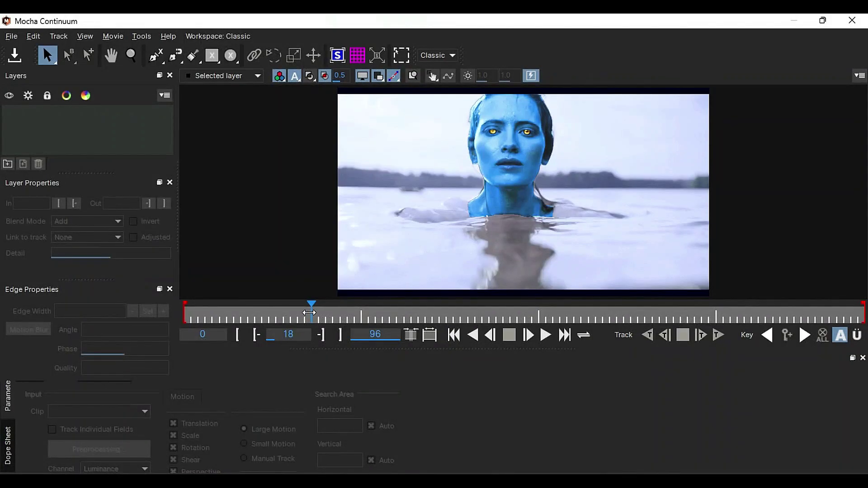
At frame 0, draw a closed X-Spline around the eye on the image's left side
left_click_drag(278, 316, 184, 316)
left_click(155, 55)
left_click(483, 136)
left_click(492, 129)
left_click(505, 146)
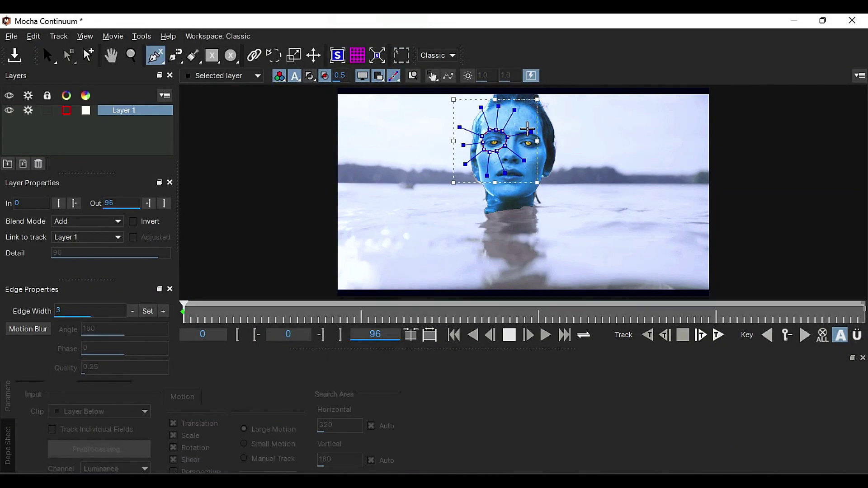
right_click(485, 150)
Draw a second closed X-Spline around the woman's other eye, then track the eye shapes forward to frame 96 and save the result
left_click(155, 55)
left_click(526, 129)
left_click(523, 148)
left_click(528, 148)
left_click(535, 149)
left_click(540, 147)
left_click(540, 139)
left_click(538, 134)
right_click(534, 131)
left_click(717, 335)
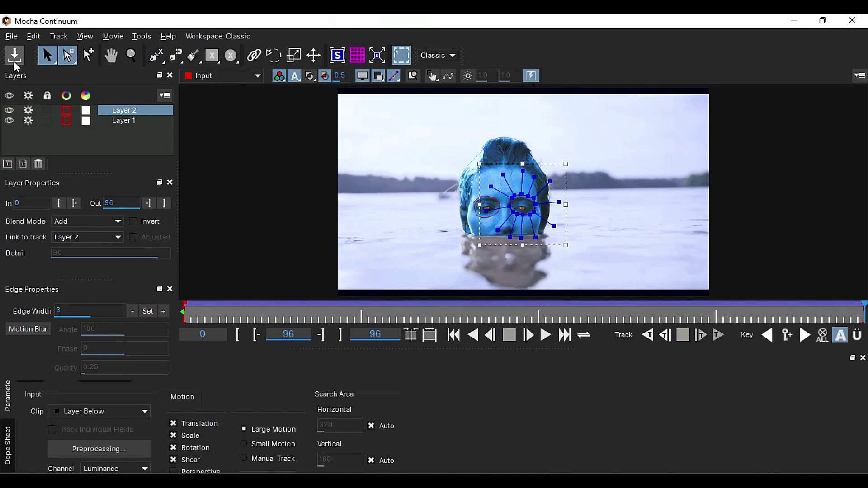
left_click(14, 56)
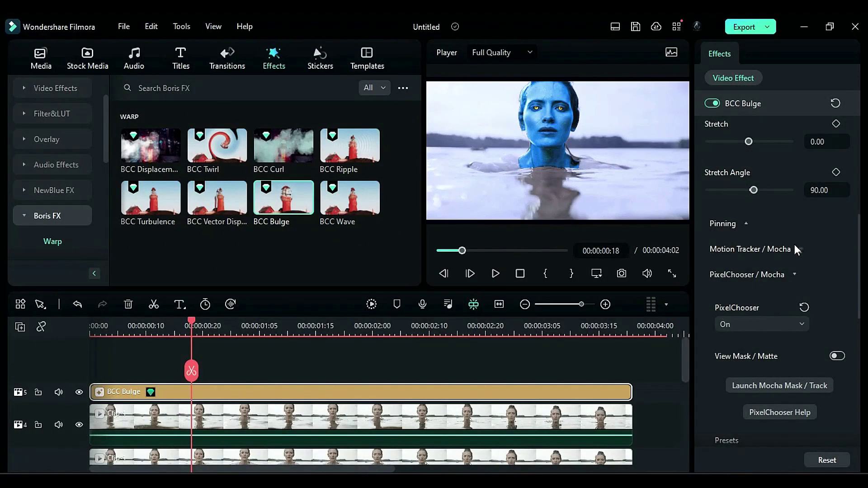
Open the Bulge effect's Mocha Motion Tracker and track its center point forward on the eye at the image's right side
left_click(794, 249)
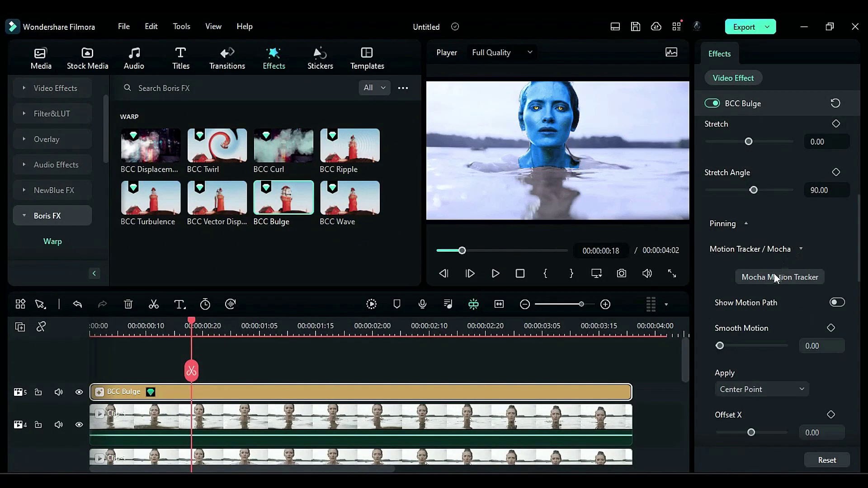
left_click(773, 274)
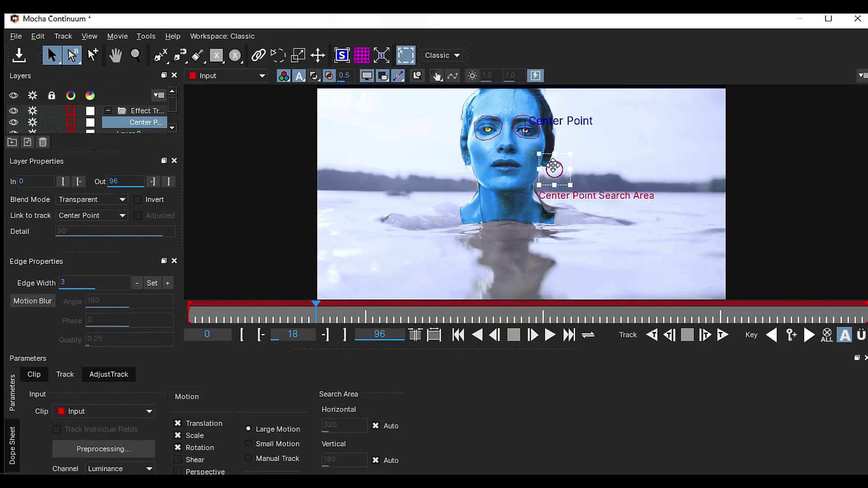
left_click(723, 335)
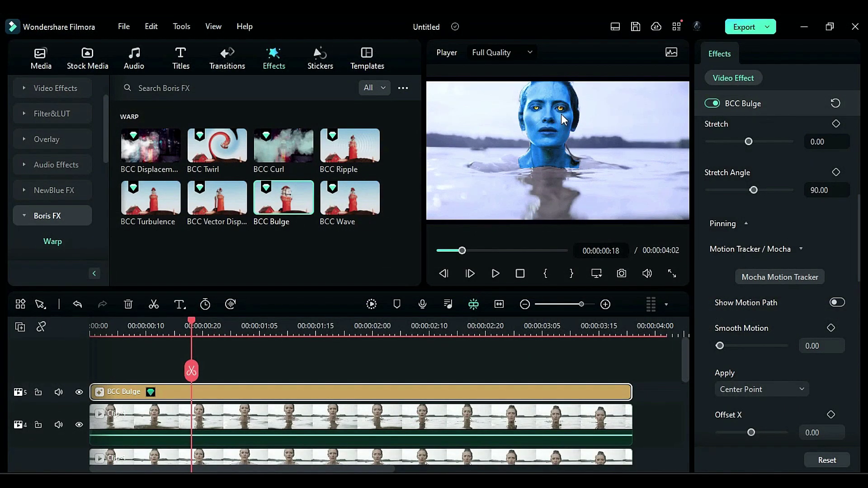
Duplicate the BCC Bulge effect onto track 6 and retarget the copy's Mocha tracking to the other eye
left_click_drag(219, 391, 218, 376)
left_click(216, 392)
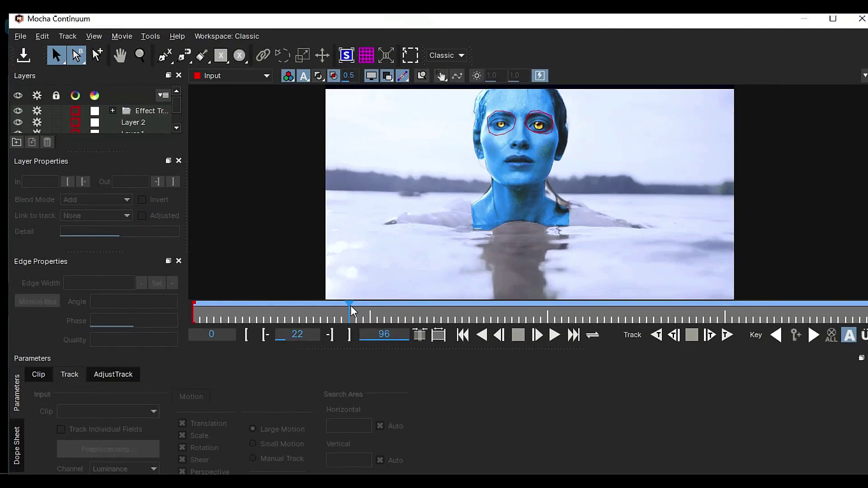
left_click(141, 121)
scroll(401, 152, "up", 3)
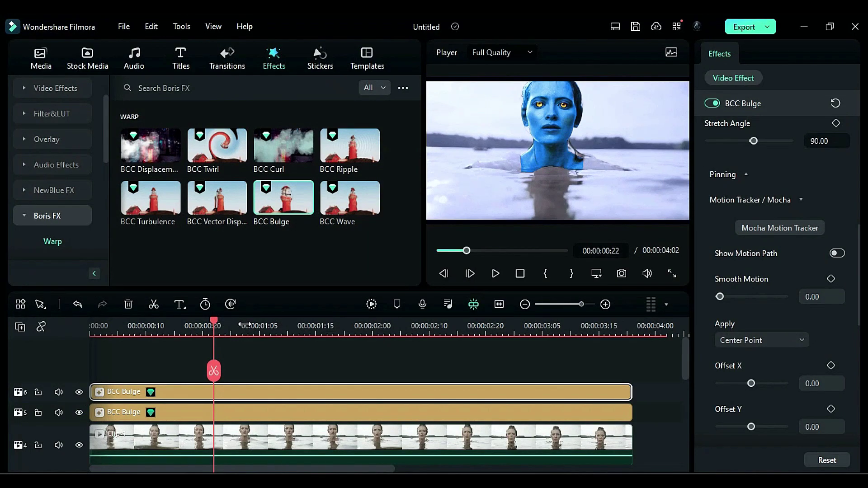
Add the BCC Particle Illusion effect on track 7 from the first frame, ending with the Bulge effects at 00:00:03:21
key("Home")
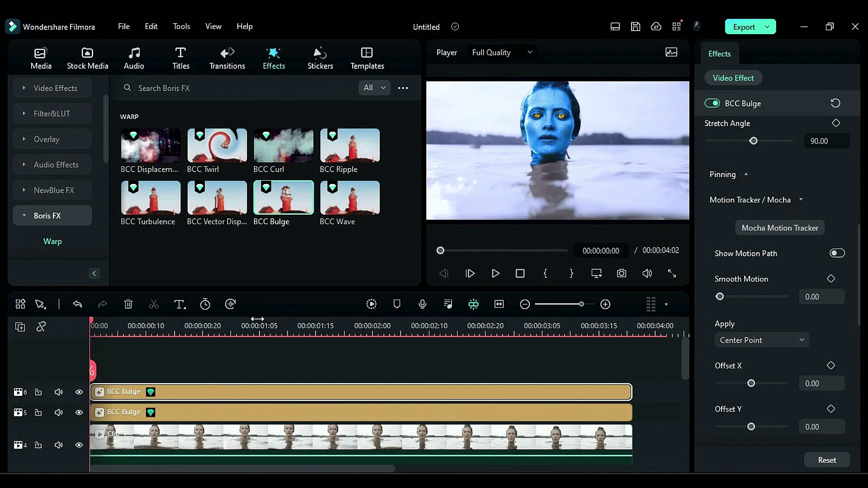
scroll(50, 172, "down", 4)
left_click(58, 91)
left_click_drag(283, 145, 109, 362)
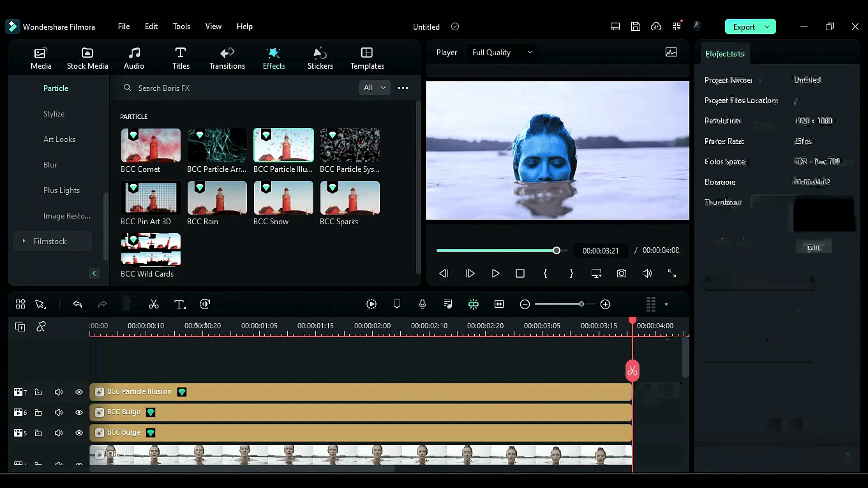
Launch Particle Illusion from the new effect, add a Basic Emitter and select its New Particle Type node
left_click(163, 328)
left_click(243, 392)
left_click(793, 246)
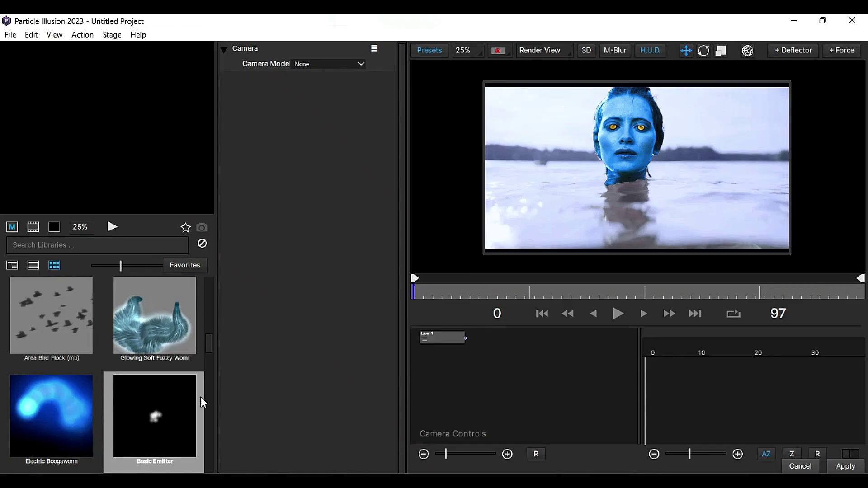
double_click(165, 396)
left_click(558, 340)
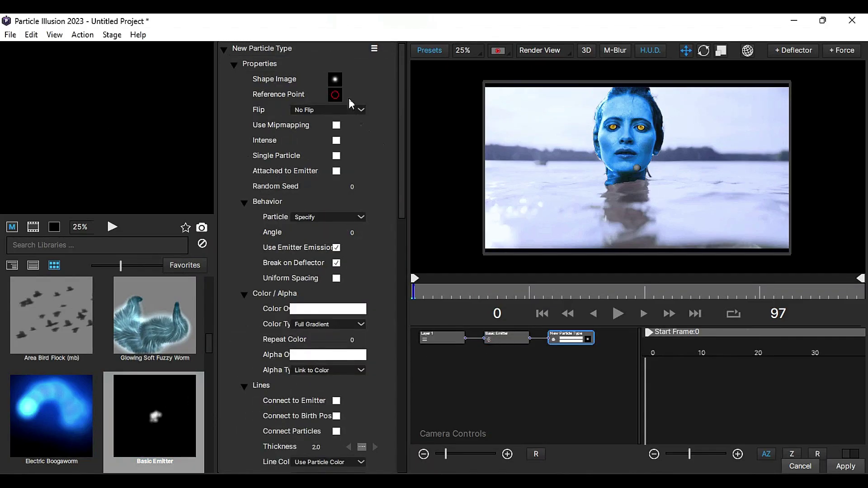
Open the particle's shape editor and choose avatar-mask.png as the image to import
left_click(336, 77)
left_click(715, 430)
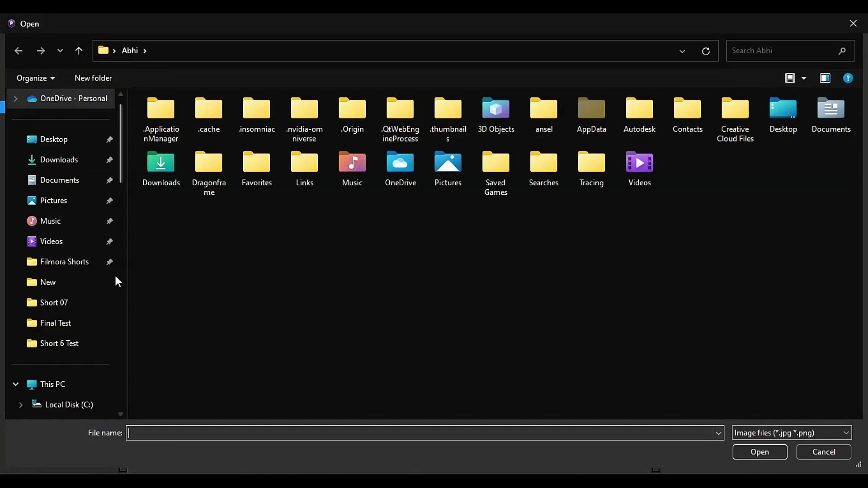
scroll(99, 316, "down", 2)
left_click(95, 372)
double_click(181, 255)
double_click(181, 136)
double_click(311, 124)
double_click(187, 138)
left_click(187, 137)
left_click(759, 452)
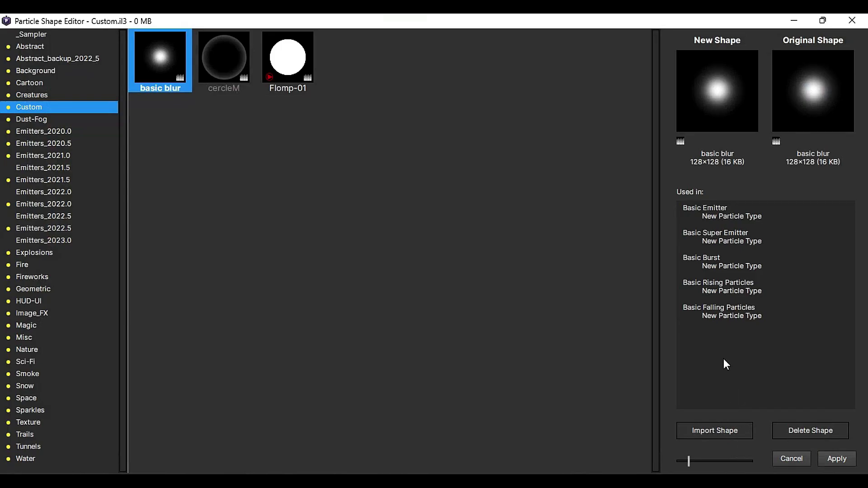
Import the mask image in Full Color scaled to 2048 and apply it as the particle shape
left_click(472, 265)
left_click(495, 223)
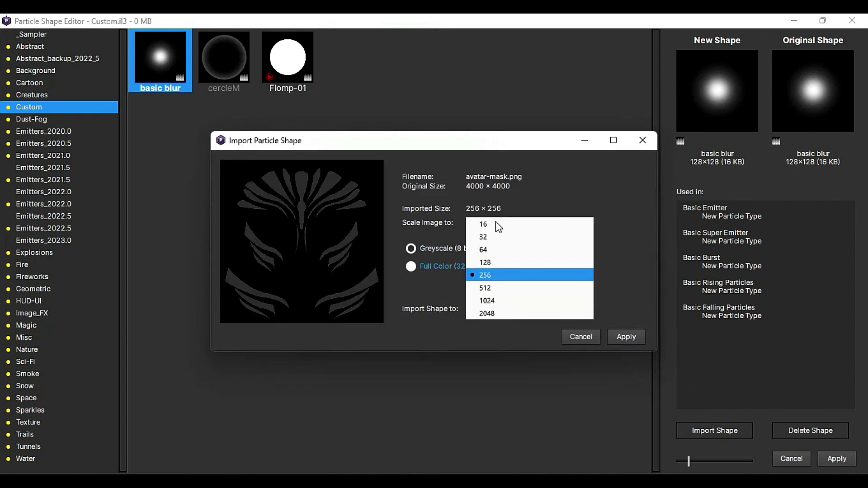
left_click(517, 313)
left_click(626, 337)
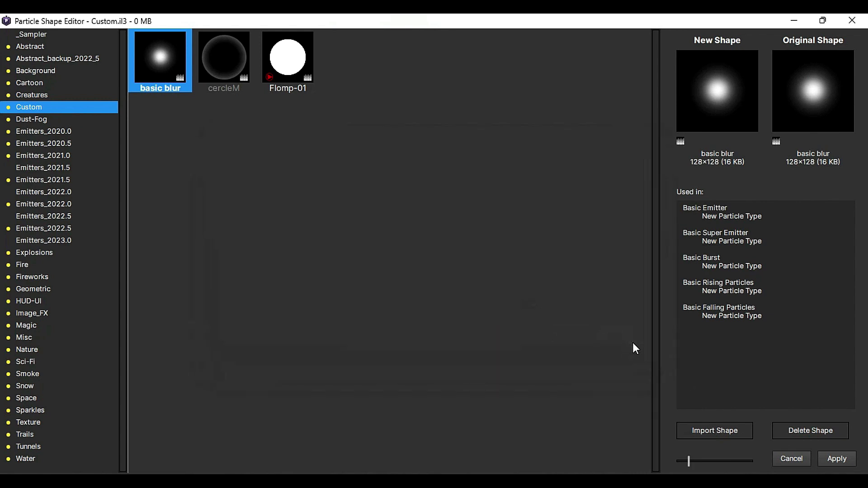
left_click(837, 459)
Enable Attached to Emitter and Connect to Emitter for the particle type
scroll(366, 241, "down", 1)
left_click(336, 158)
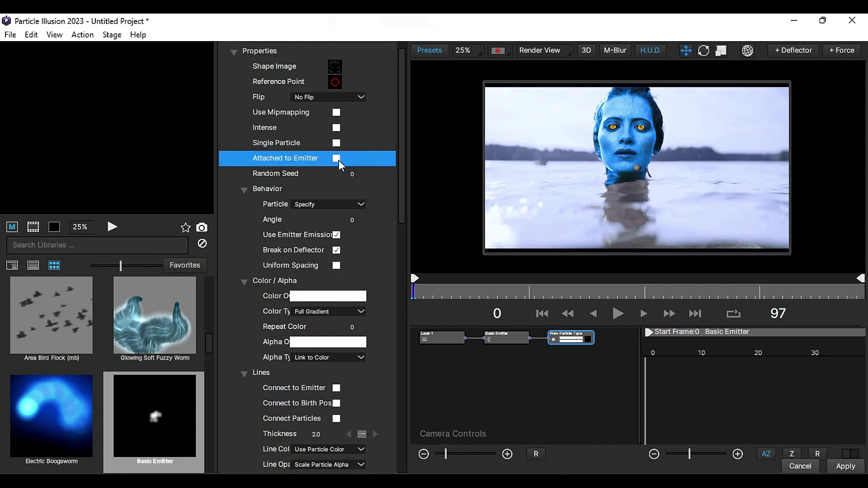
scroll(385, 342, "down", 1)
left_click(336, 378)
Set the particle type's size to 478, life to 655 and velocity to 0
scroll(337, 378, "down", 6)
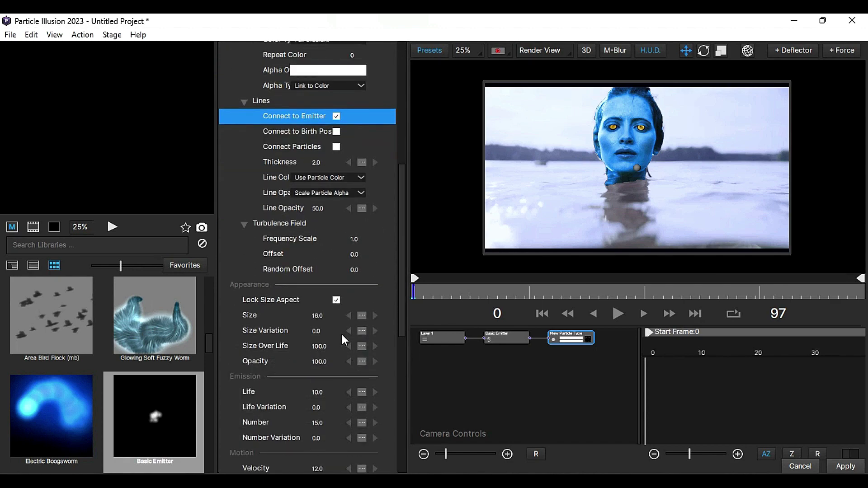
left_click_drag(324, 317, 624, 354)
left_click_drag(322, 392, 331, 393)
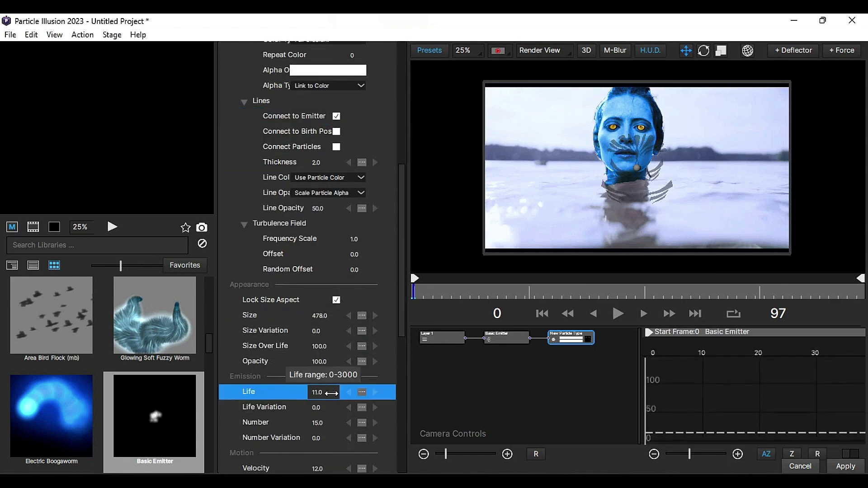
left_click_drag(332, 424, 319, 429)
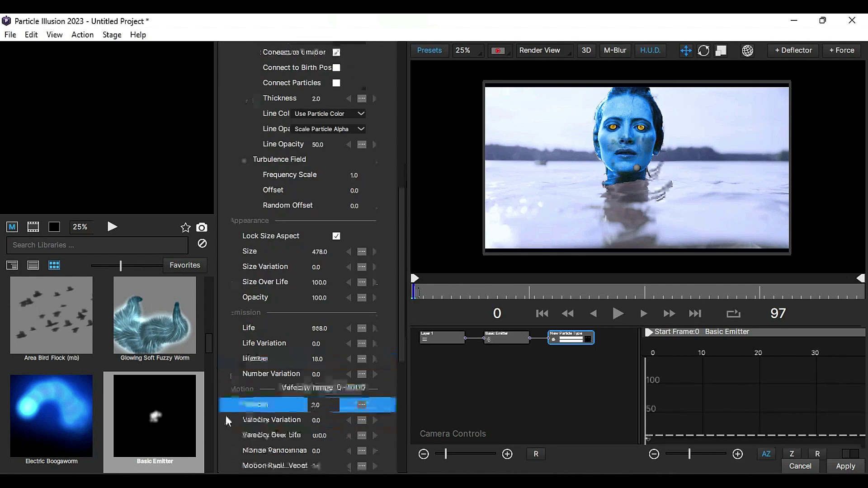
scroll(287, 438, "down", 4)
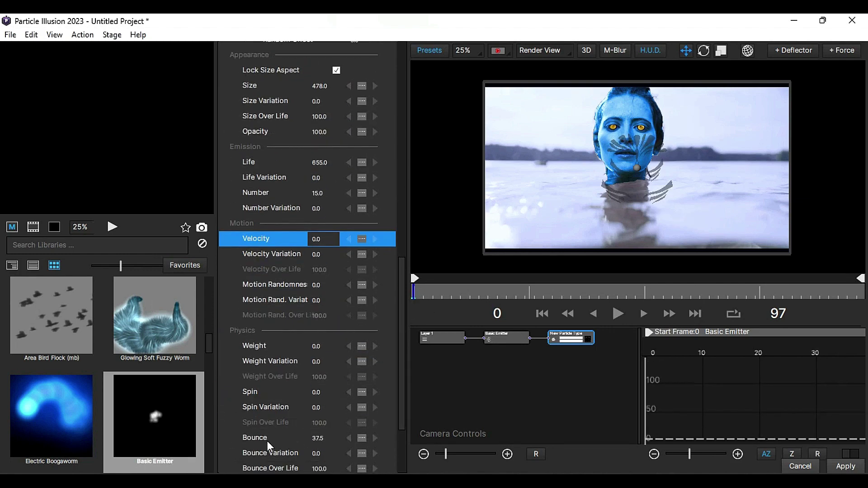
left_click(256, 440)
Give the Basic Emitter a dark blue tint with strength 53 and set its opacity to 70
left_click(504, 337)
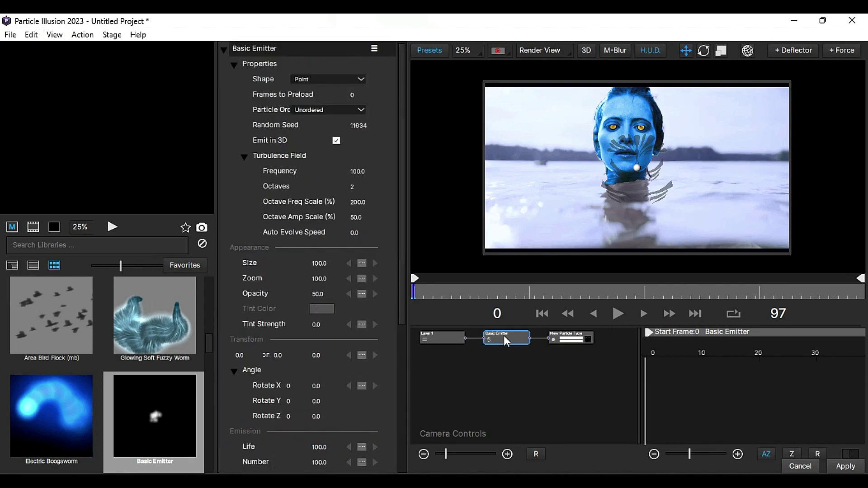
left_click(316, 299)
left_click(323, 308)
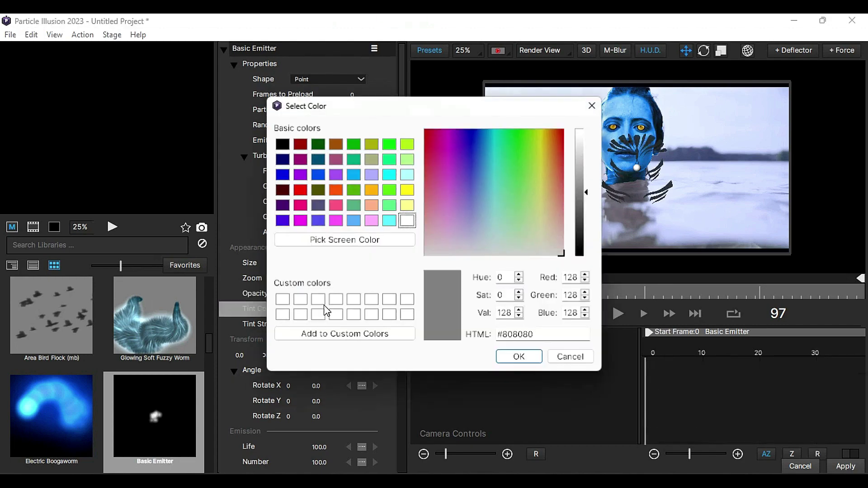
left_click(282, 160)
left_click(519, 357)
left_click(362, 323)
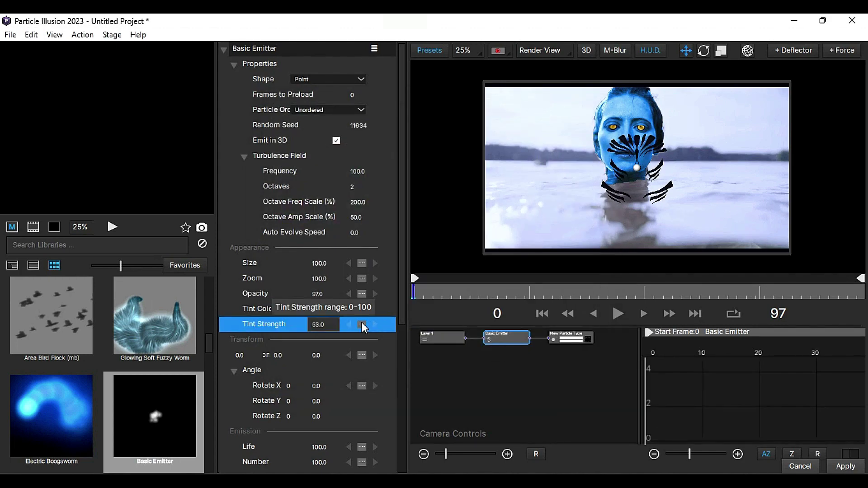
left_click(303, 294)
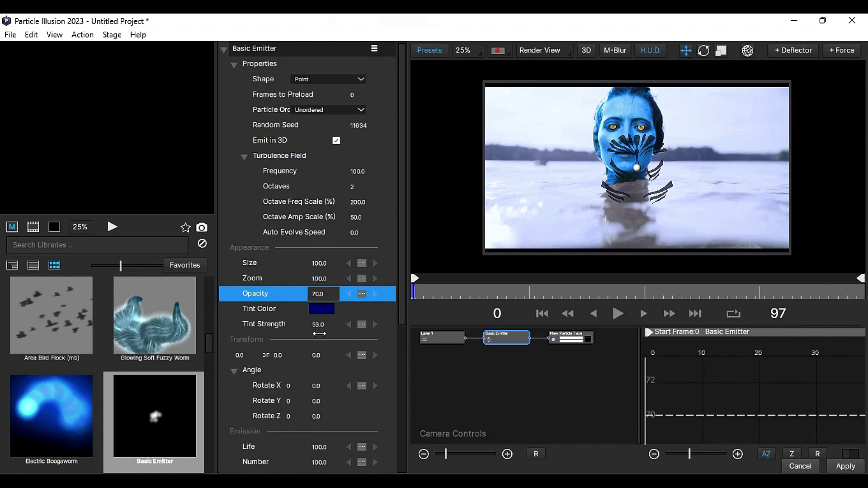
Set the emitter's number to 1 and life to 194, and move it to X -63, Y -237 over the face
scroll(297, 294, "down", 3)
left_click(321, 374)
type("1")
key("Return")
left_click_drag(322, 376, 390, 384)
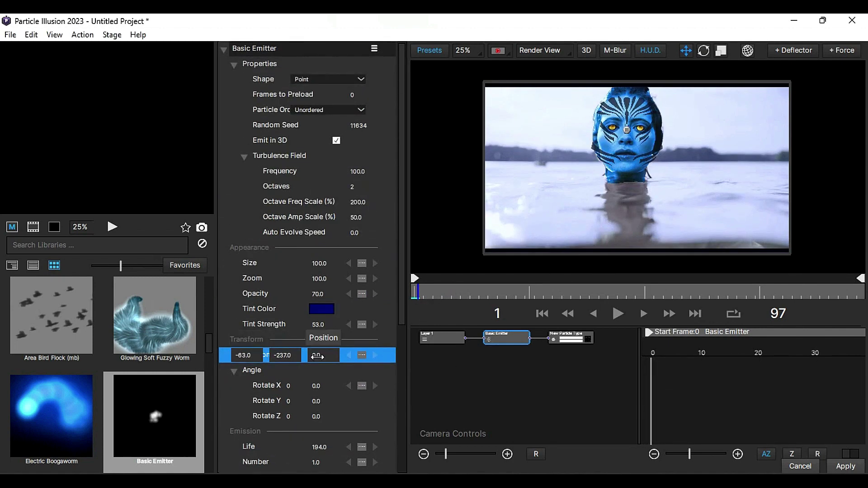
Fit the markings to the face with size 109, Y -209, Z -215 and Z rotation -1, and apply the particle setup
left_click_drag(325, 265, 330, 265)
left_click_drag(323, 416, 320, 415)
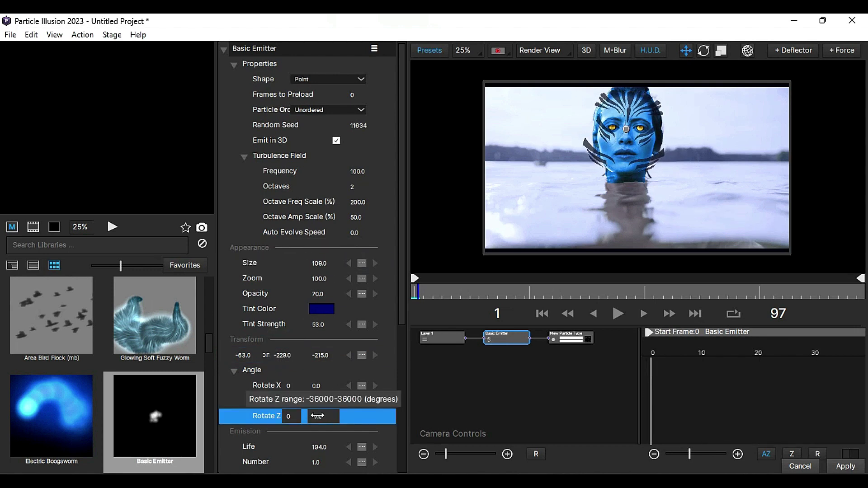
left_click_drag(292, 358, 304, 360)
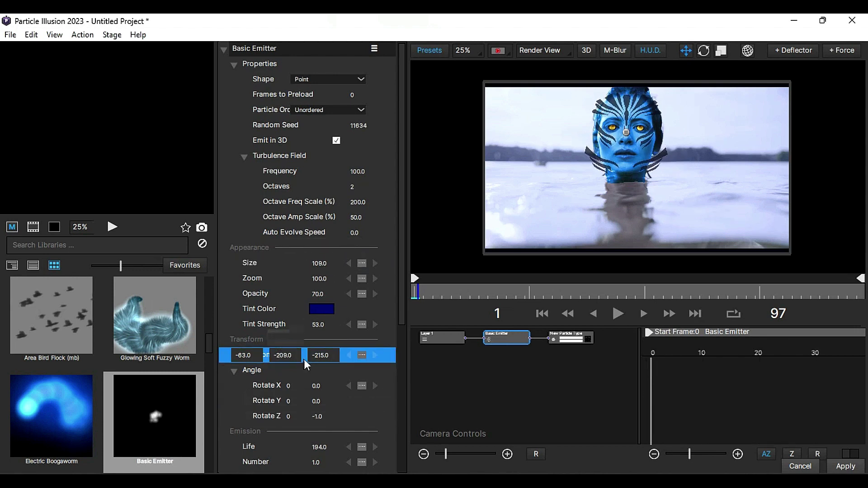
scroll(835, 470, "down", 2)
left_click(846, 467)
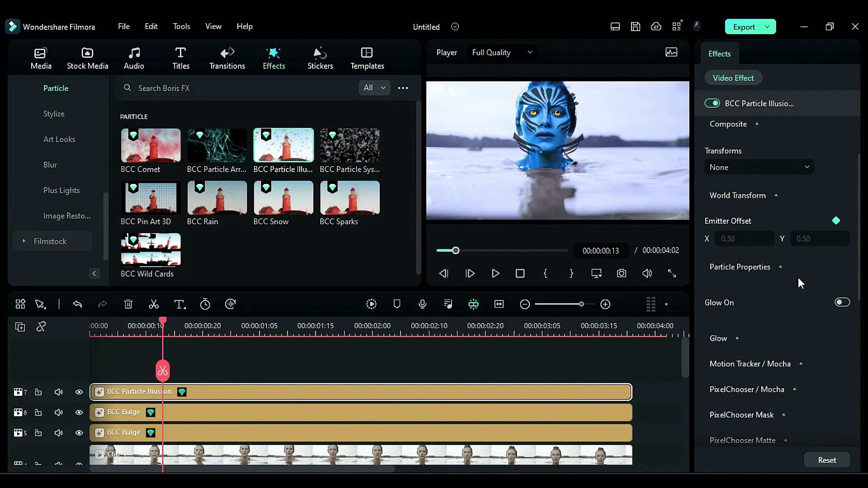
Set the effect's Transforms to World + Emitter, track its World Center and Emitter Offset layers in Mocha, and save the tracking
left_click(768, 168)
left_click(744, 249)
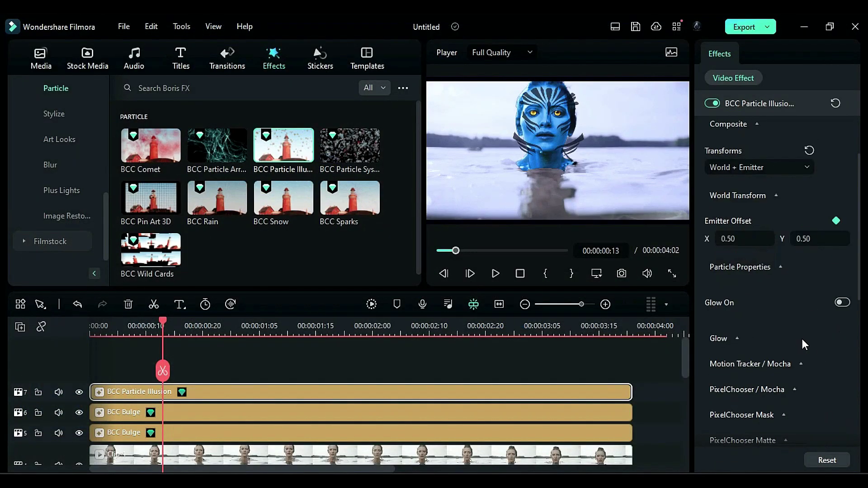
left_click(791, 360)
scroll(791, 362, "down", 2)
left_click(780, 314)
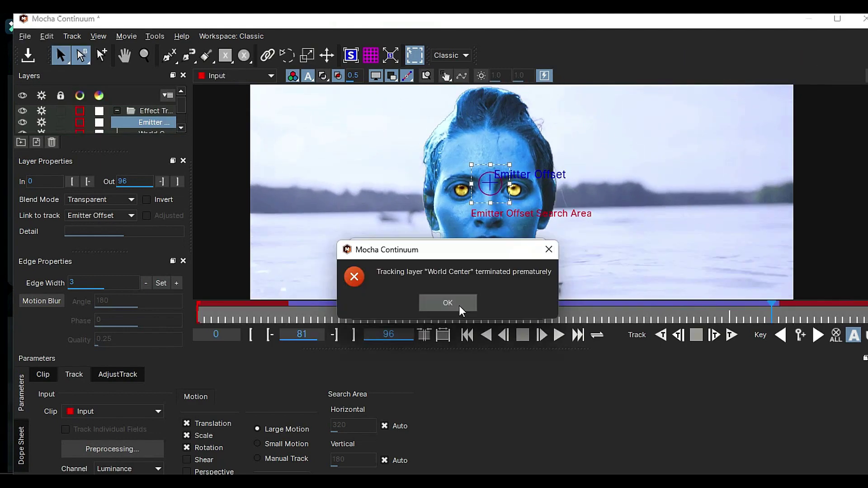
left_click(31, 55)
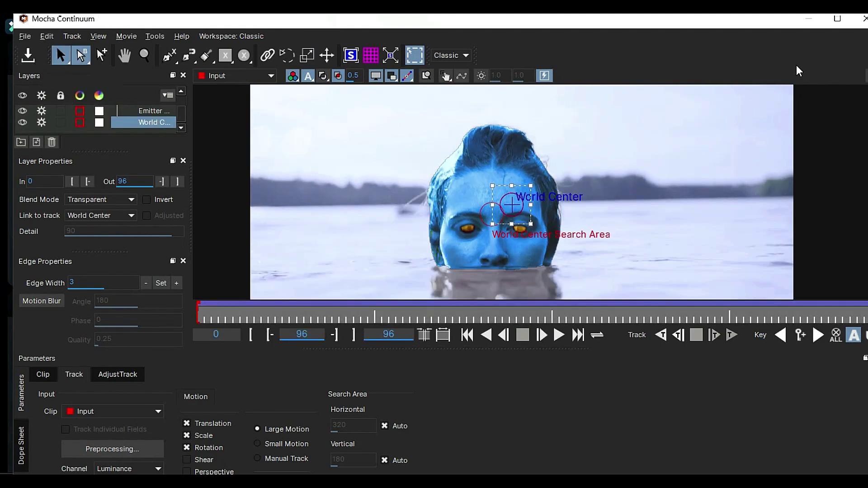
left_click(863, 19)
Reopen Particle Illusion, reposition the emitter to X 11, Y 92, reduce its opacity to 53 and apply
scroll(777, 172, "up", 3)
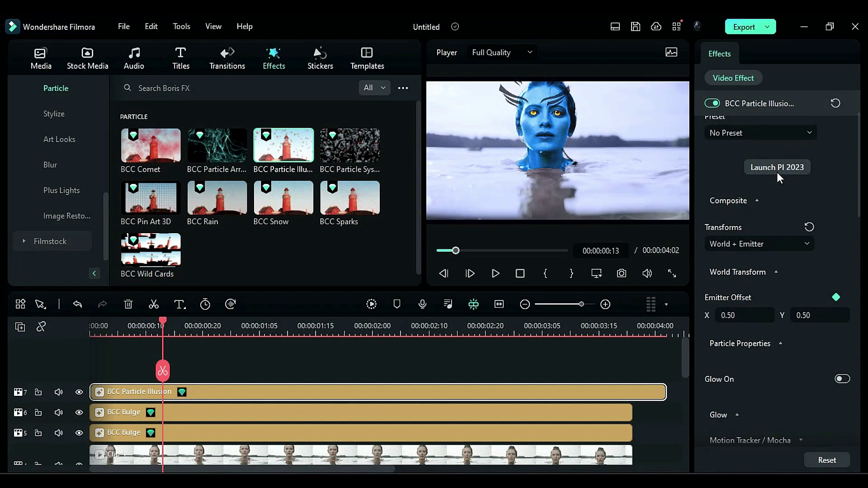
left_click(777, 171)
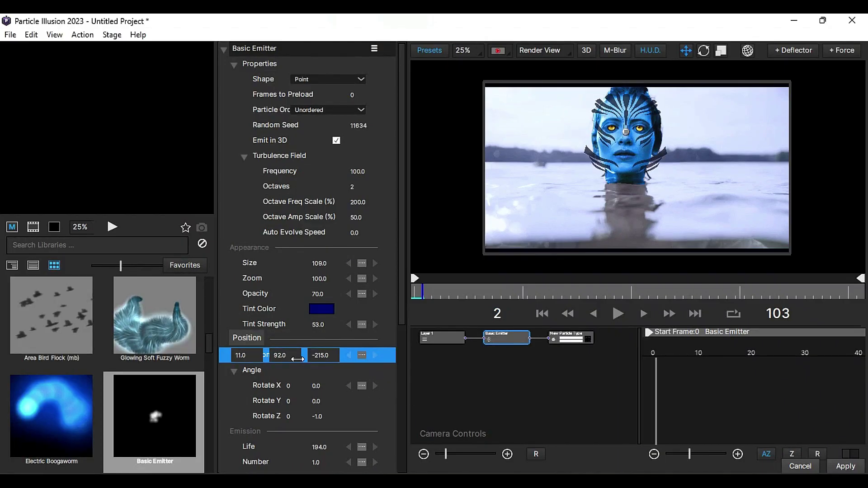
left_click_drag(310, 294, 303, 297)
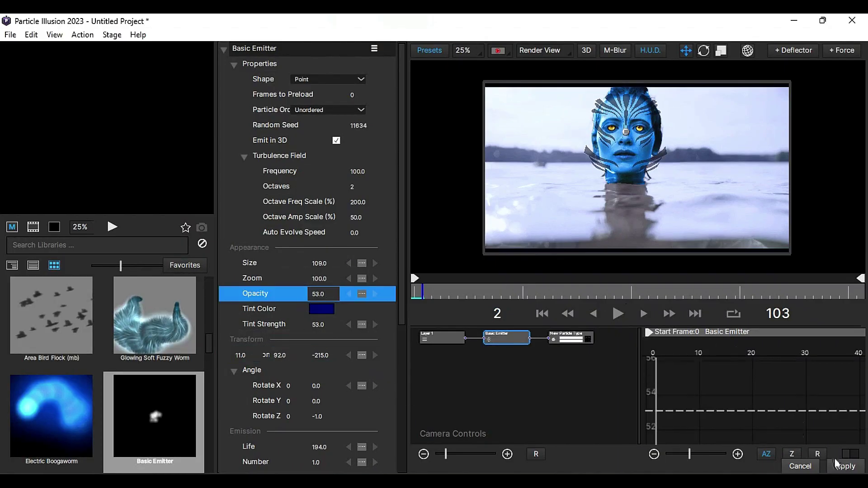
left_click(848, 467)
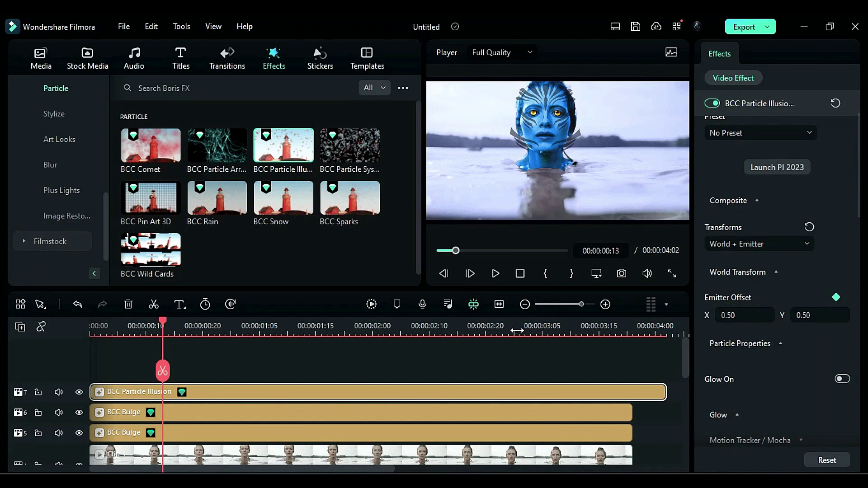
Launch Mocha from the effect's PixelChooser and outline the woman's face with a spline mask to confine the markings
scroll(769, 357, "down", 10)
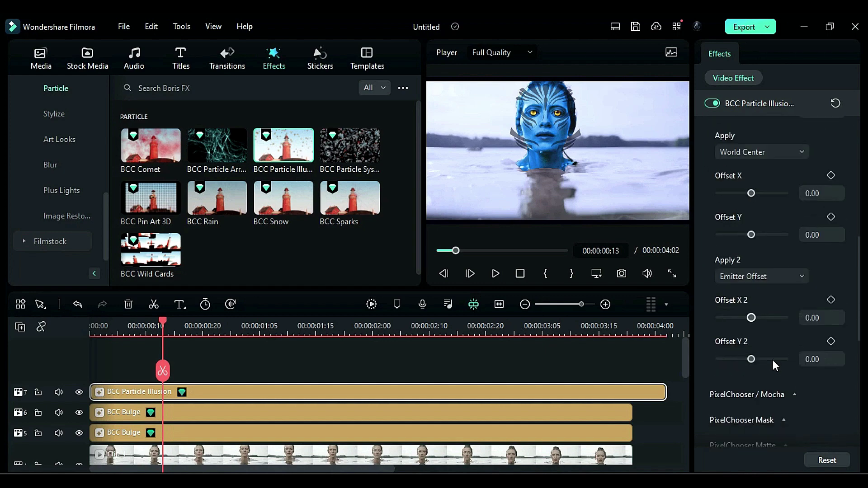
left_click(786, 319)
scroll(778, 357, "down", 1)
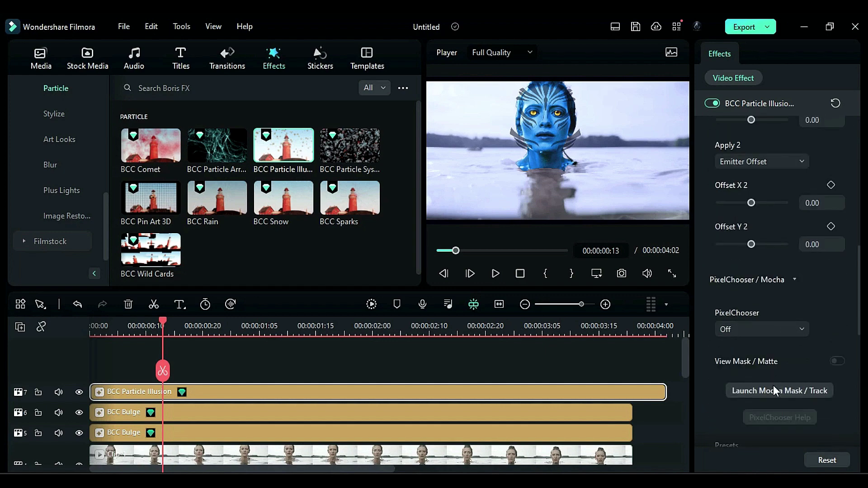
left_click(774, 390)
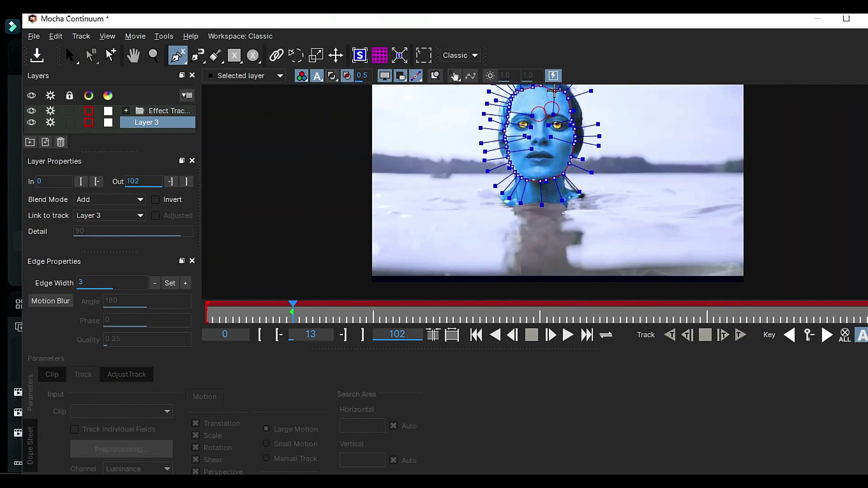
scroll(648, 115, "up", 2)
right_click(649, 115)
left_click(741, 335)
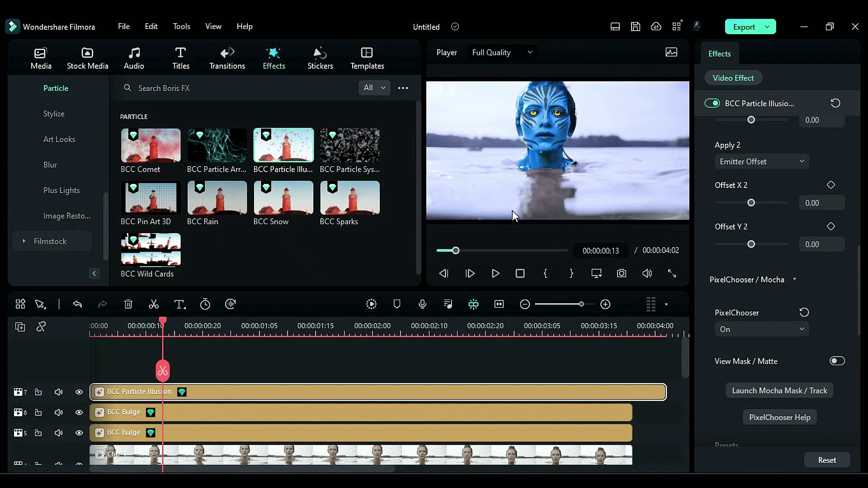
Place a copy of the woman's original clip on track 8, above the BCC Particle Illusion effect
scroll(775, 240, "up", 15)
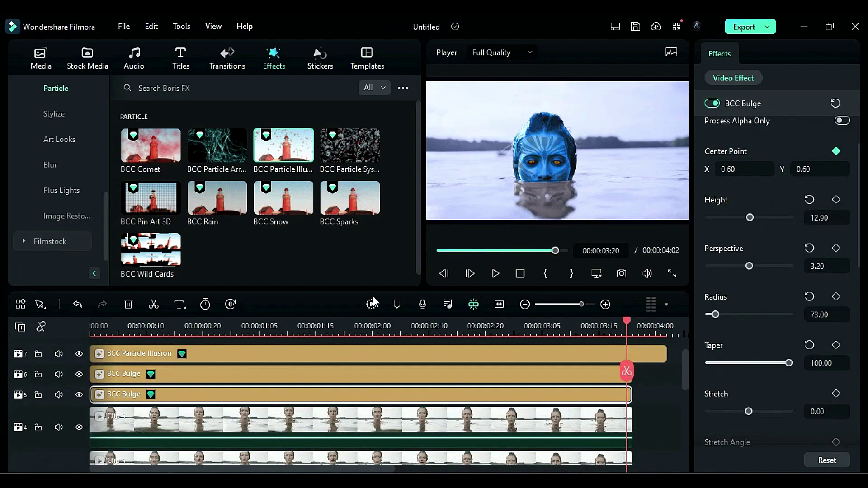
scroll(325, 407, "down", 3)
left_click(296, 390)
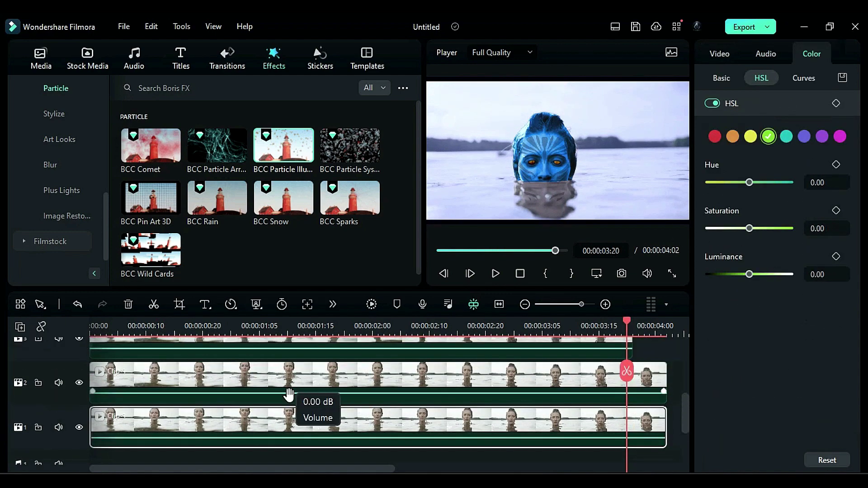
left_click_drag(298, 421, 288, 342)
Draw a closed pen mask around the water below the woman's neck on the track 8 clip, with blur strength 4.84
left_click(525, 168)
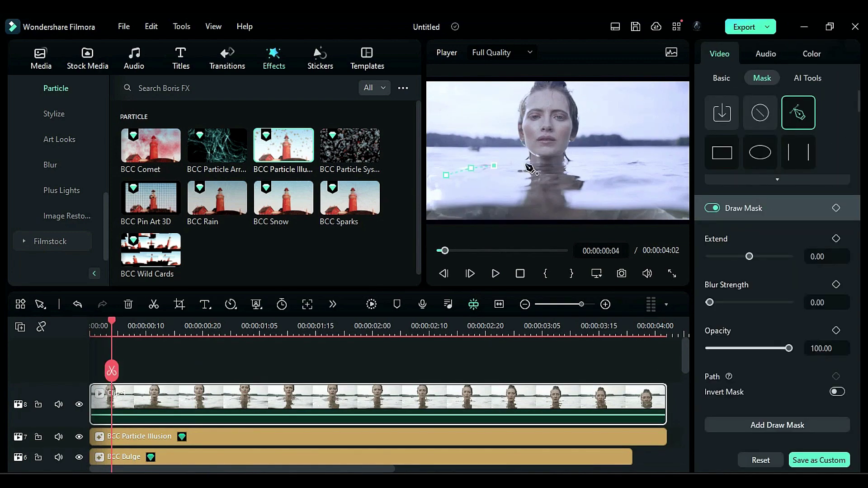
left_click(642, 168)
left_click(455, 175)
Keyframe the draw mask's path at successive points along the track 8 clip so it follows the waterline
left_click_drag(111, 371, 442, 379)
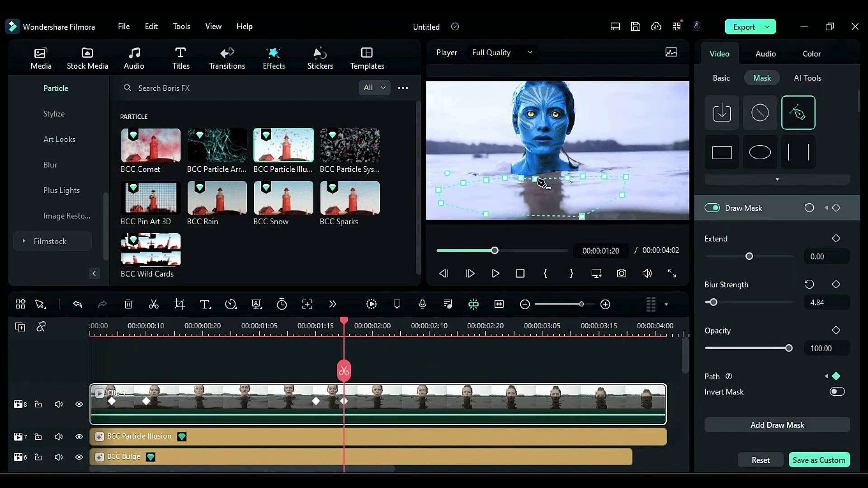
left_click(372, 327)
left_click_drag(568, 178, 607, 183)
left_click(401, 325)
left_click(429, 327)
left_click(457, 327)
left_click(486, 330)
left_click(565, 334)
left_click(587, 334)
left_click(616, 334)
left_click(638, 334)
Keyframe the mask path near the clip's end and render the timeline preview
left_click(836, 377)
left_click(644, 333)
left_click(655, 330)
left_click(371, 304)
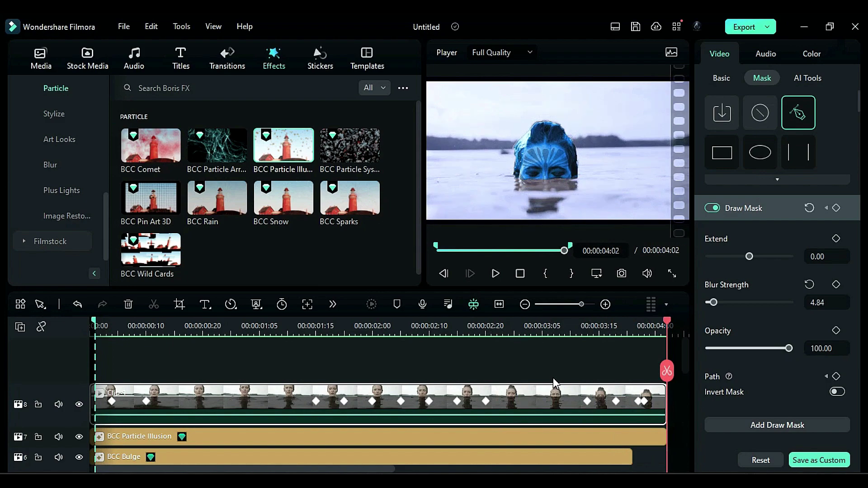
Switch to the web browser and enter the address filmora.wondershare.com
type("filmora.won")
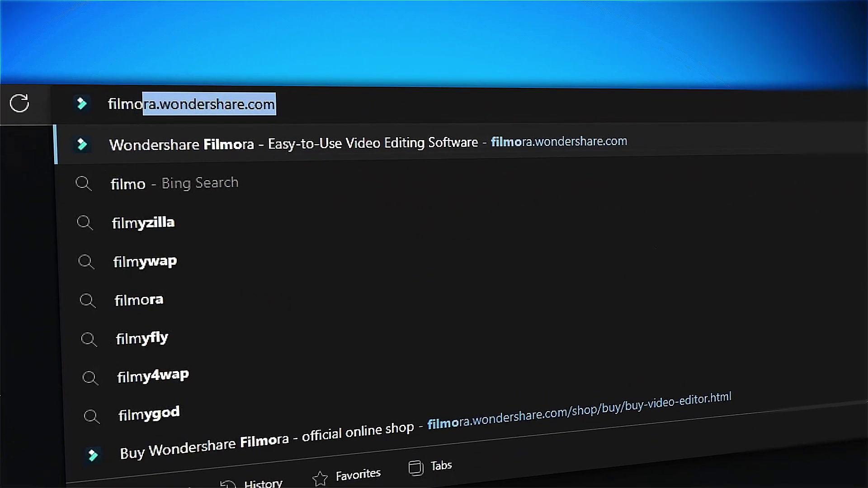
type("dershare.")
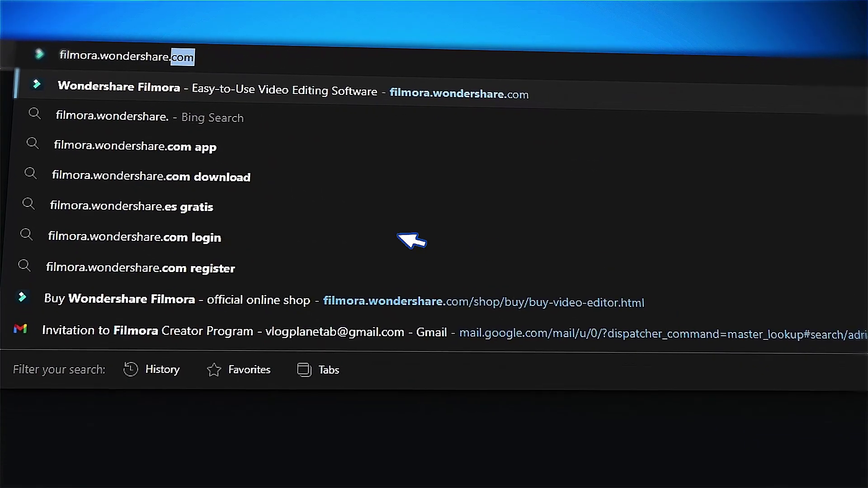